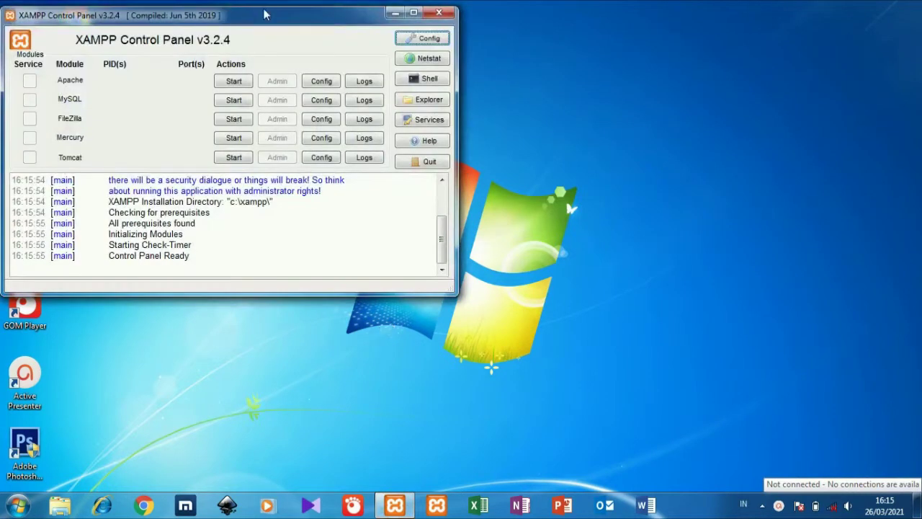
# Start the Apache and MySQL services in XAMPP, then open the Windows Start menu.
pyautogui.click(234, 81)
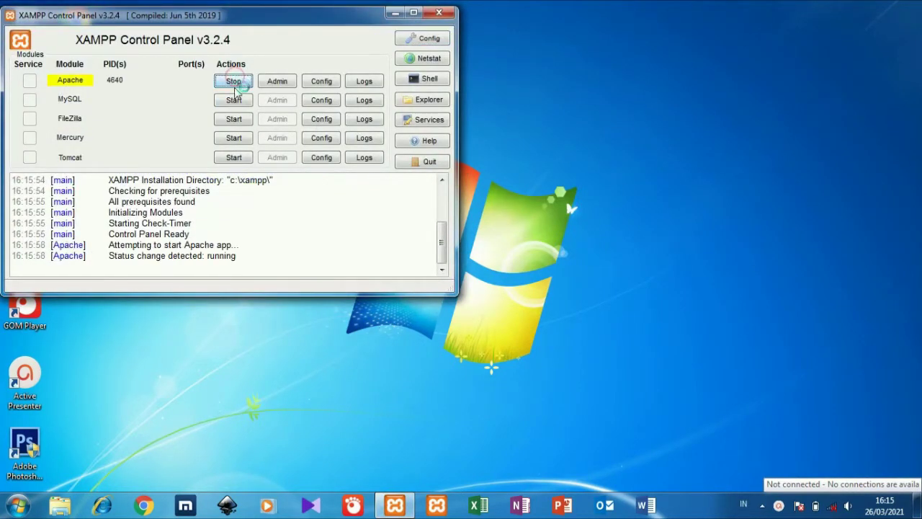
pyautogui.click(233, 101)
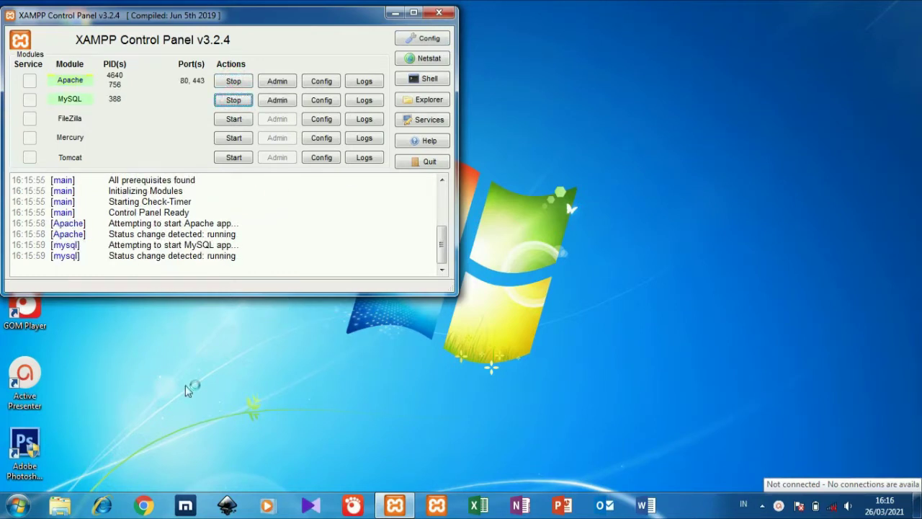
pyautogui.click(18, 505)
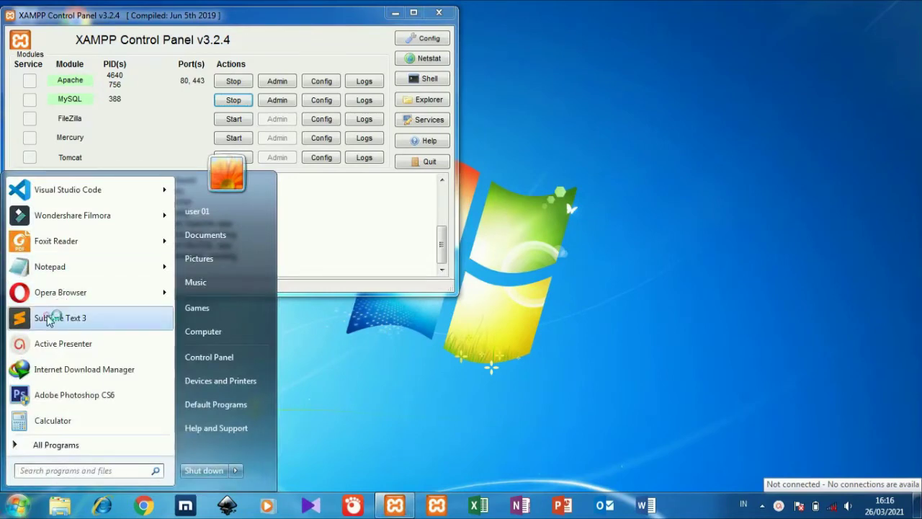
# Launch Sublime Text and browse to C:\xampp\htdocs in the Open Folder dialog.
pyautogui.click(48, 319)
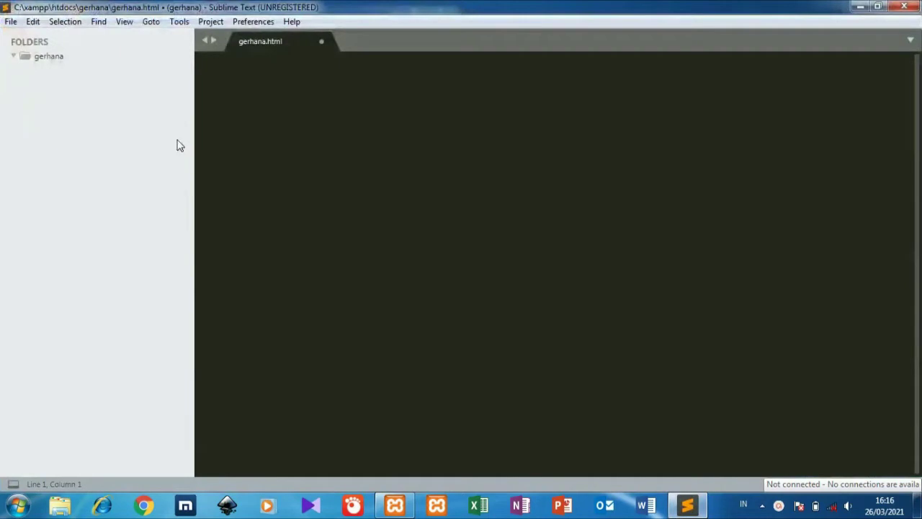
pyautogui.click(11, 22)
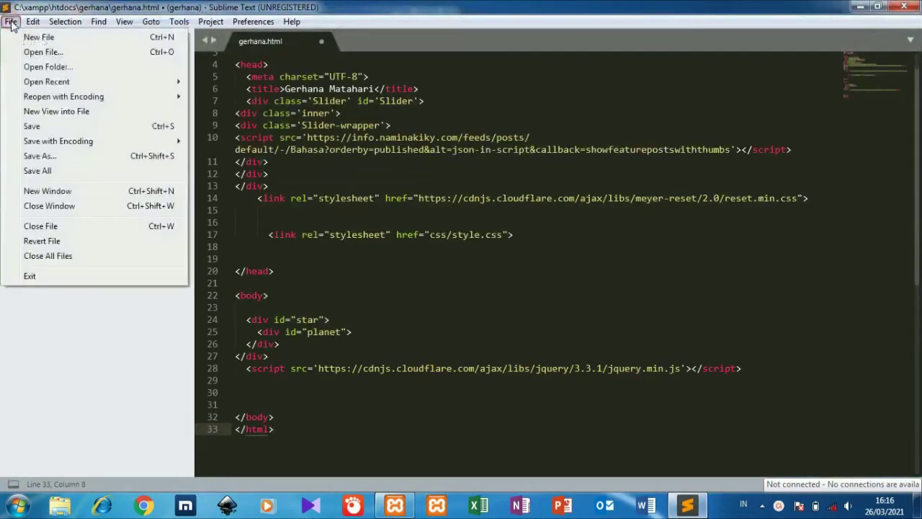
pyautogui.click(44, 66)
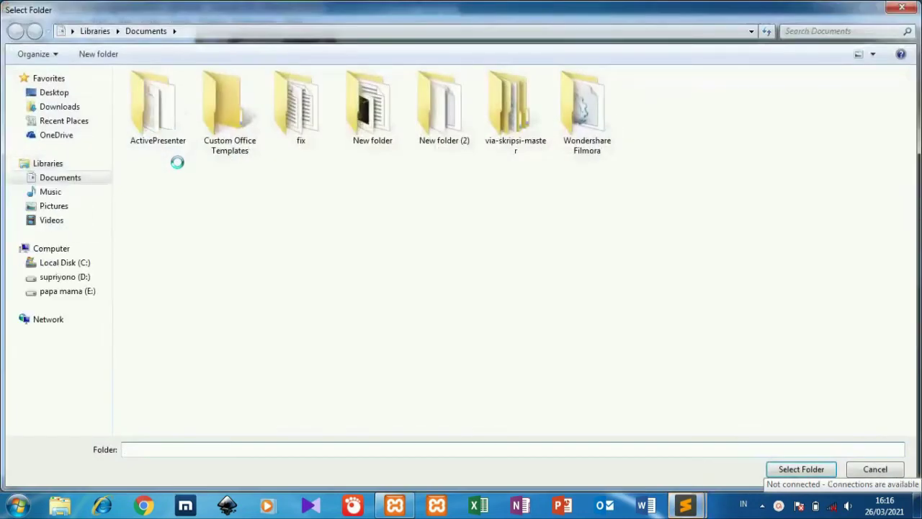
pyautogui.click(88, 264)
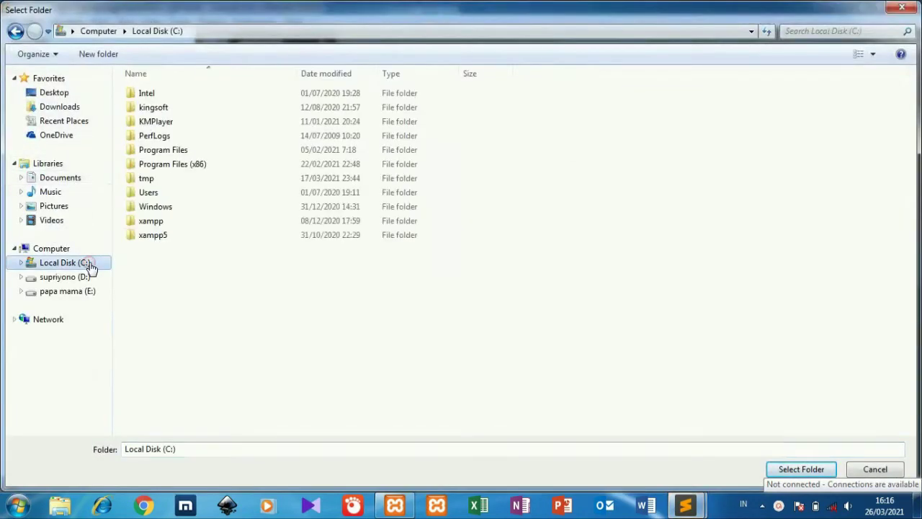
pyautogui.doubleClick(147, 221)
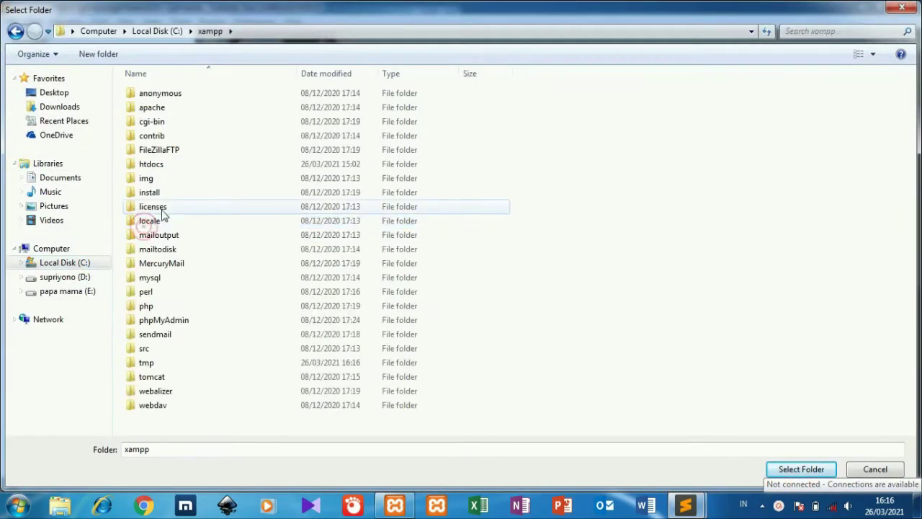
pyautogui.doubleClick(191, 170)
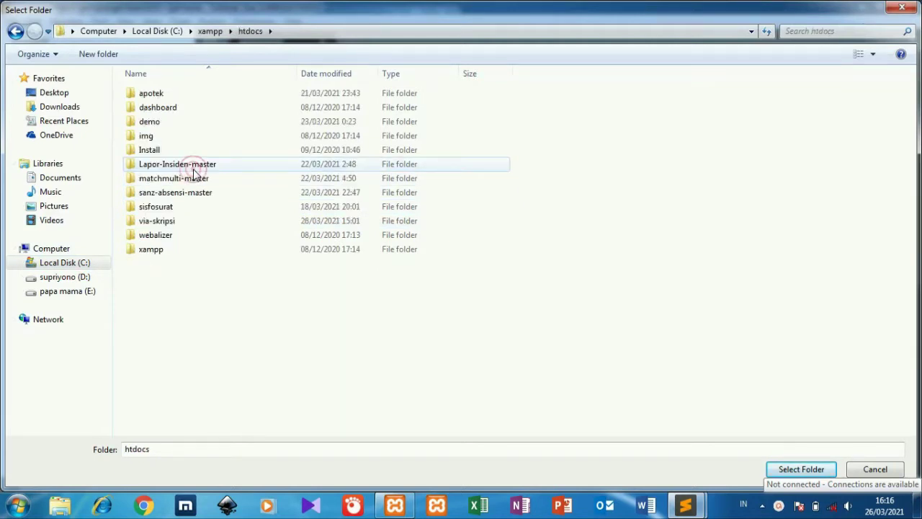
# Open the via-skripsi folder, discard gerhana.html without saving, and maximize the window.
pyautogui.click(189, 221)
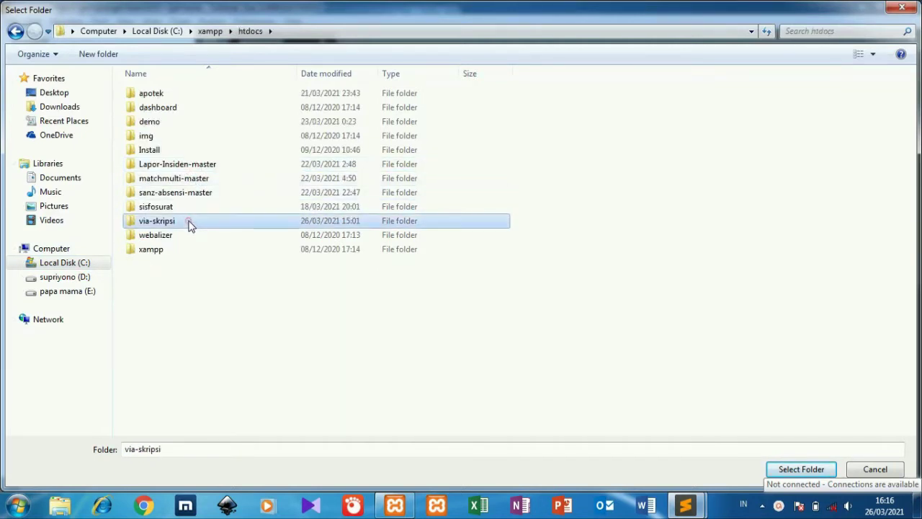
pyautogui.click(801, 469)
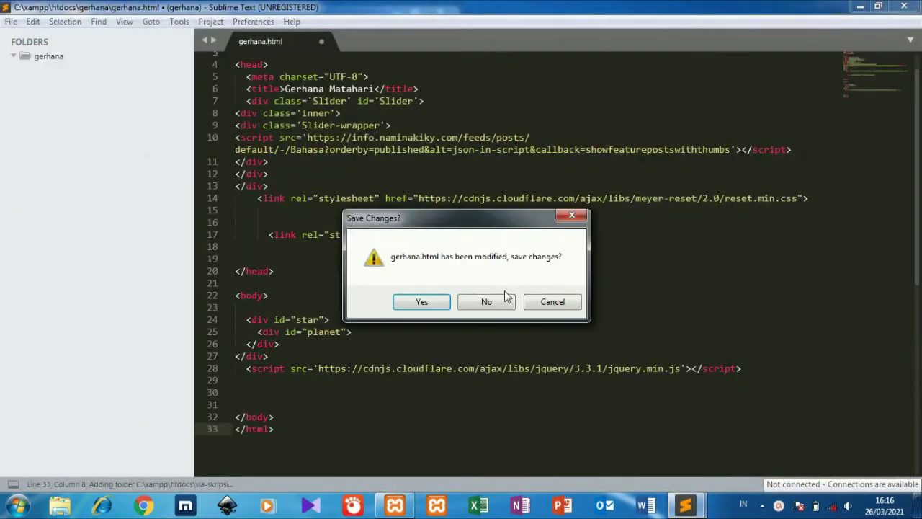
pyautogui.click(487, 301)
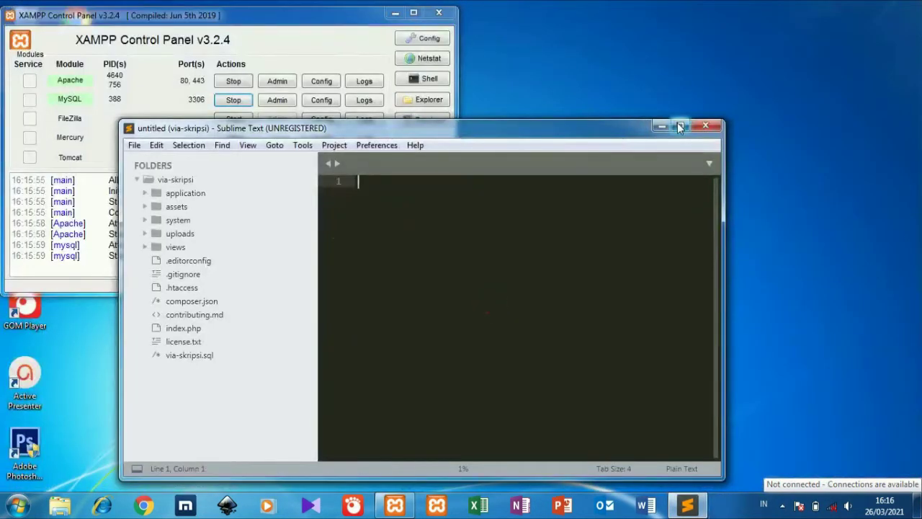
pyautogui.click(679, 126)
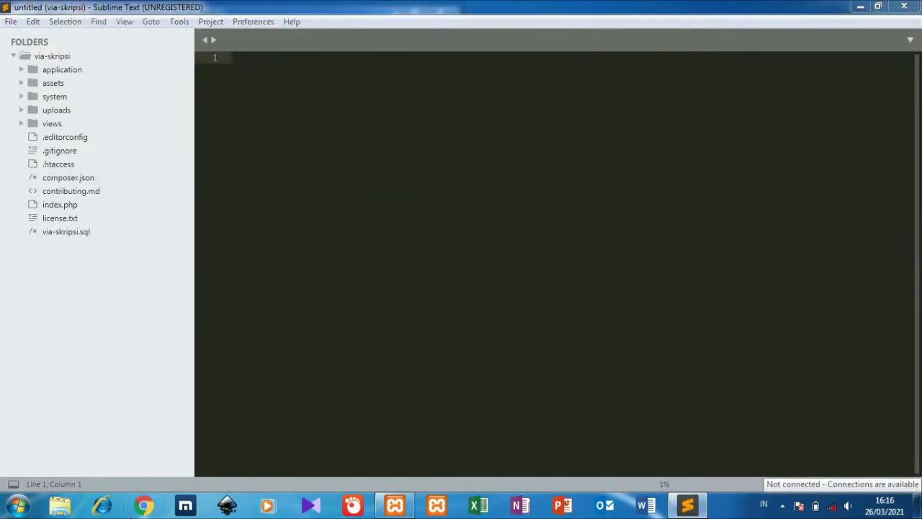
# Launch Chrome, go to phpMyAdmin on localhost and open its new-database page.
pyautogui.click(131, 509)
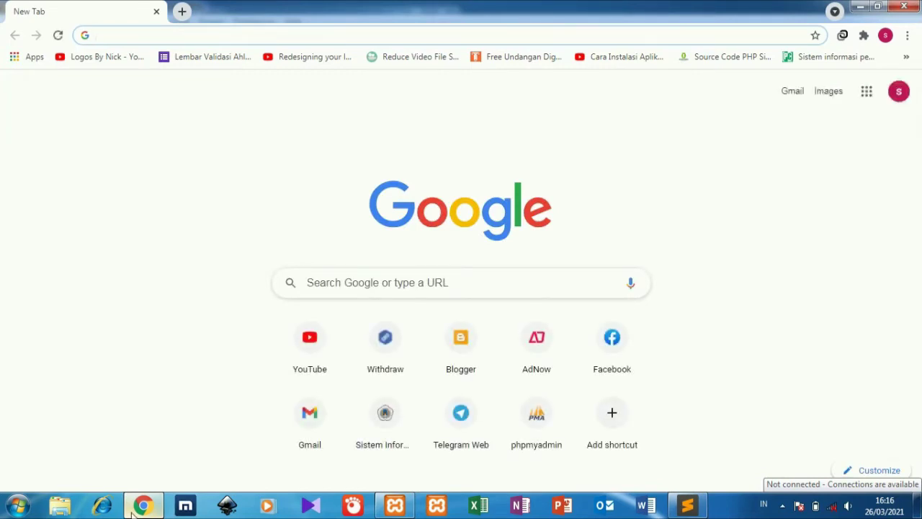
pyautogui.click(556, 438)
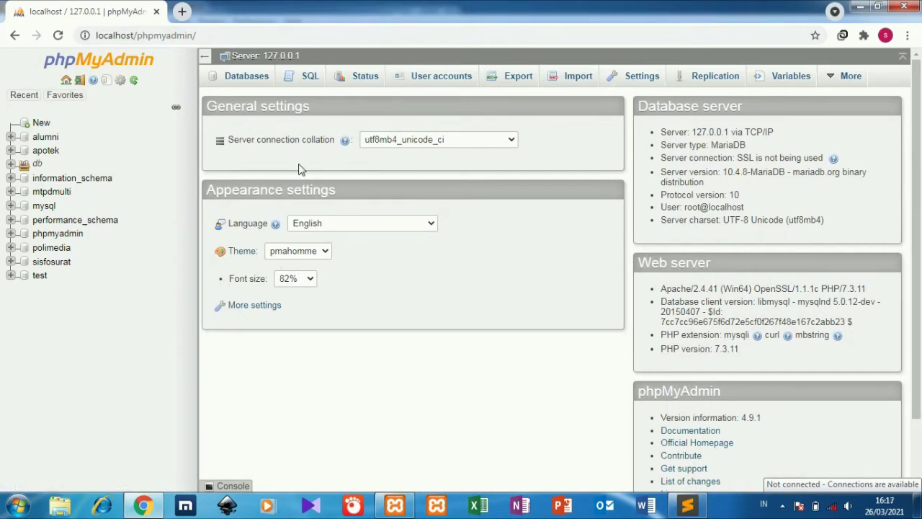
pyautogui.click(41, 123)
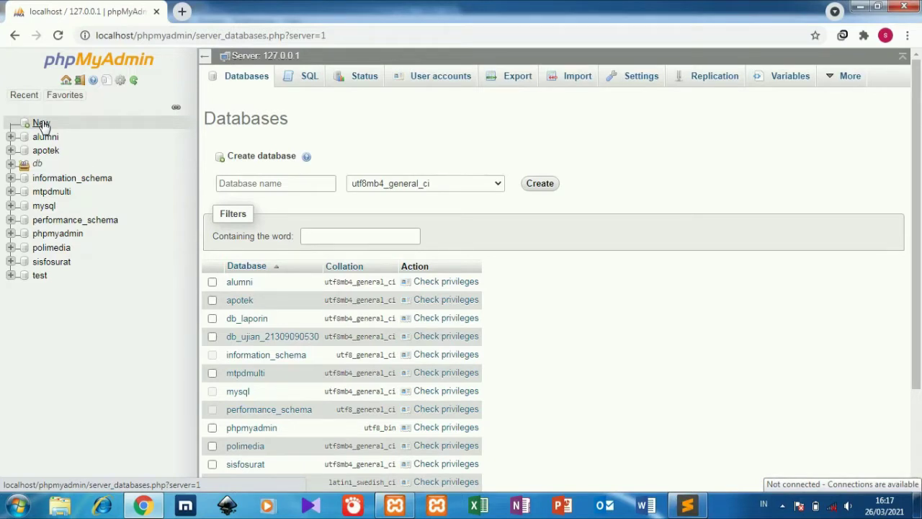
# Load localhost/via-skripsi in a new tab and select the missing 'via-skripsi' database name.
pyautogui.click(182, 12)
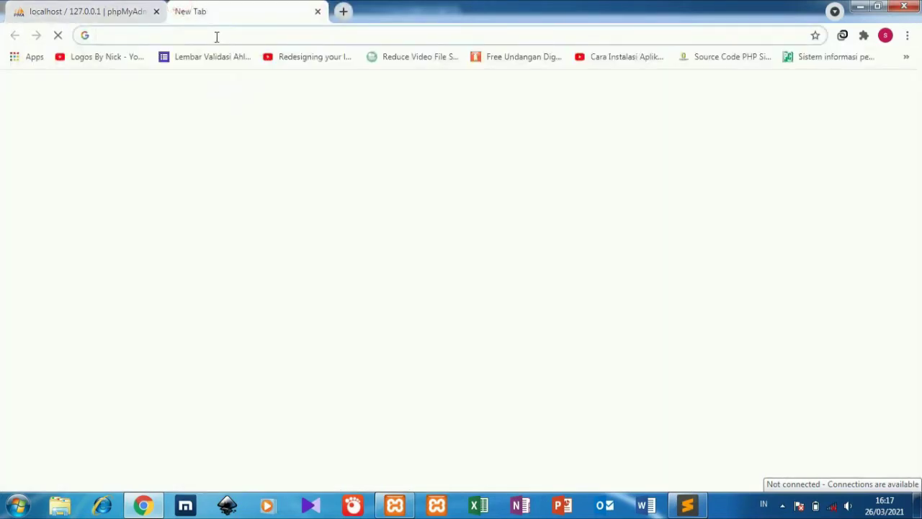
pyautogui.write('localhost/phpmyadmin')
pyautogui.press('Right')
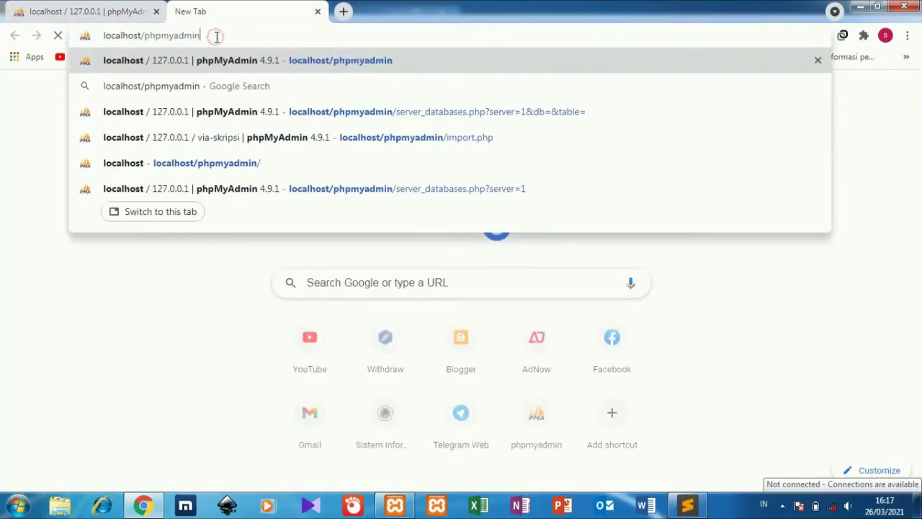
pyautogui.doubleClick(216, 36)
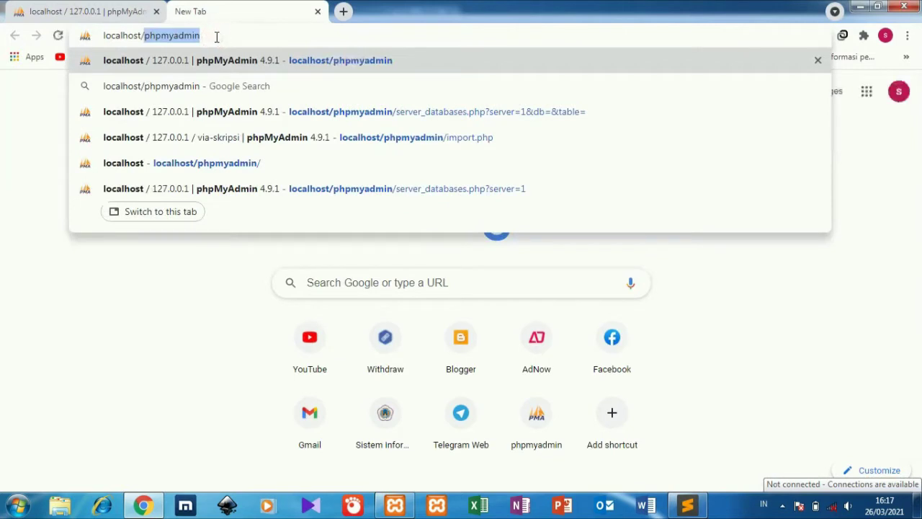
pyautogui.write('vi')
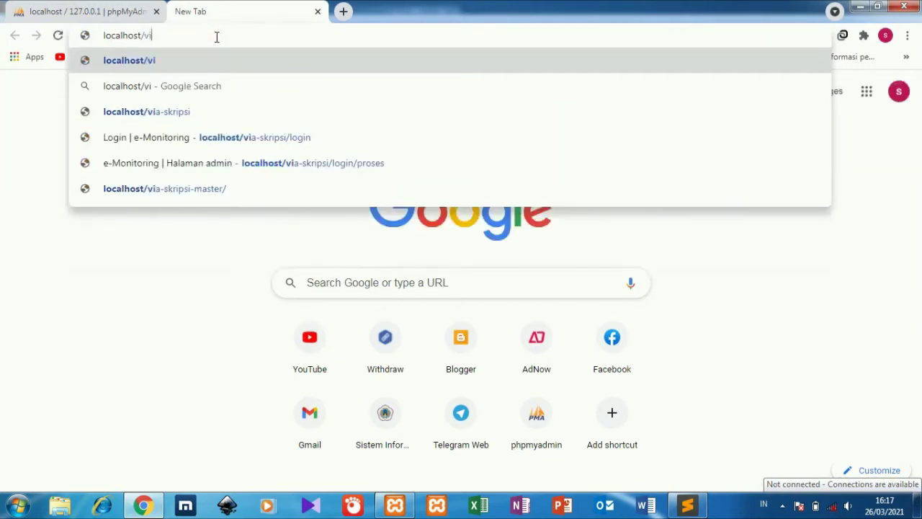
pyautogui.click(216, 112)
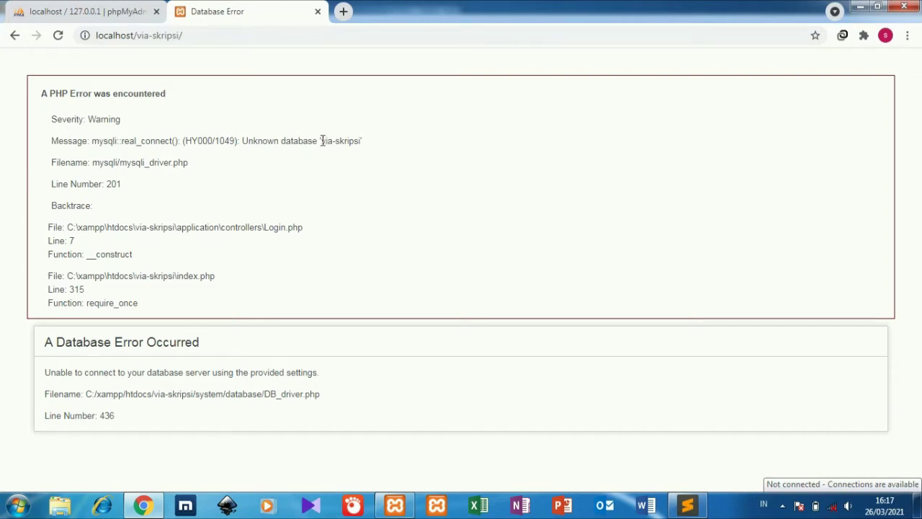
pyautogui.moveTo(321, 141); pyautogui.dragTo(362, 141)
pyautogui.hotkey('ctrl', 'c')
# Create a database named via-skripsi in phpMyAdmin with the collation left unspecified.
pyautogui.click(136, 10)
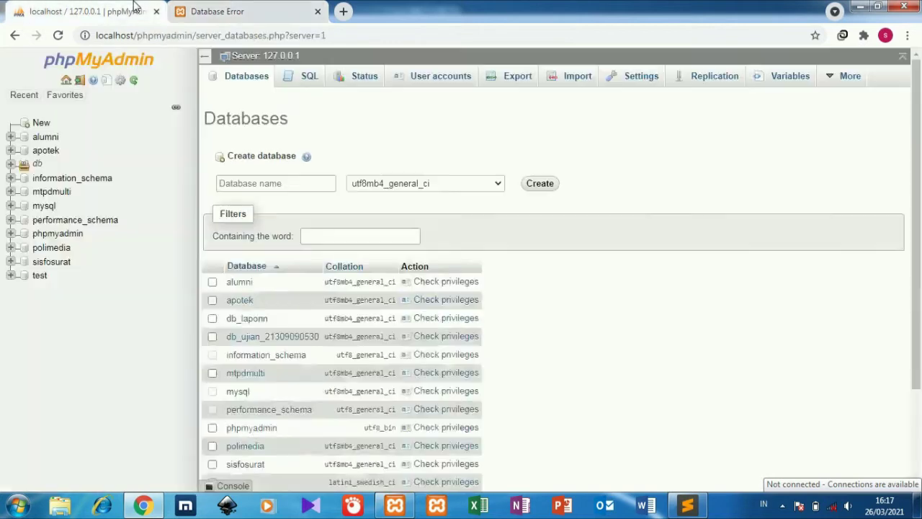
pyautogui.click(246, 182)
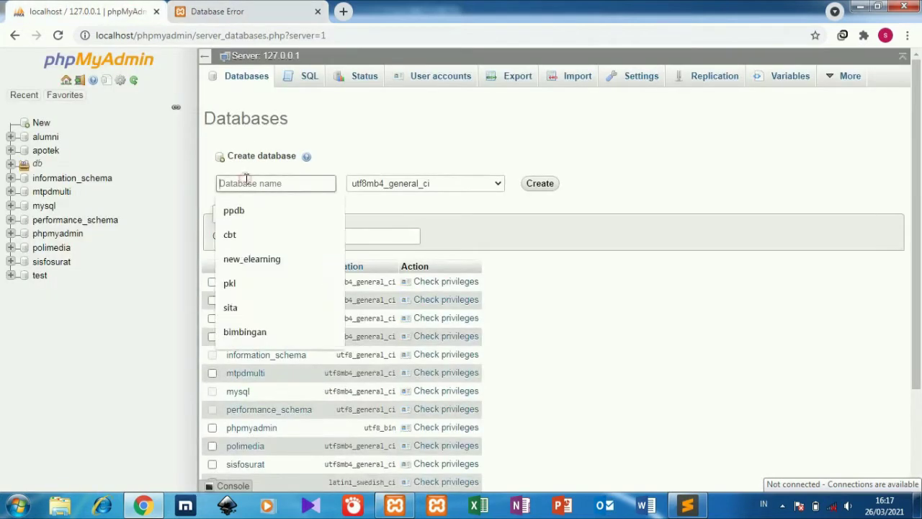
pyautogui.hotkey('ctrl', 'v')
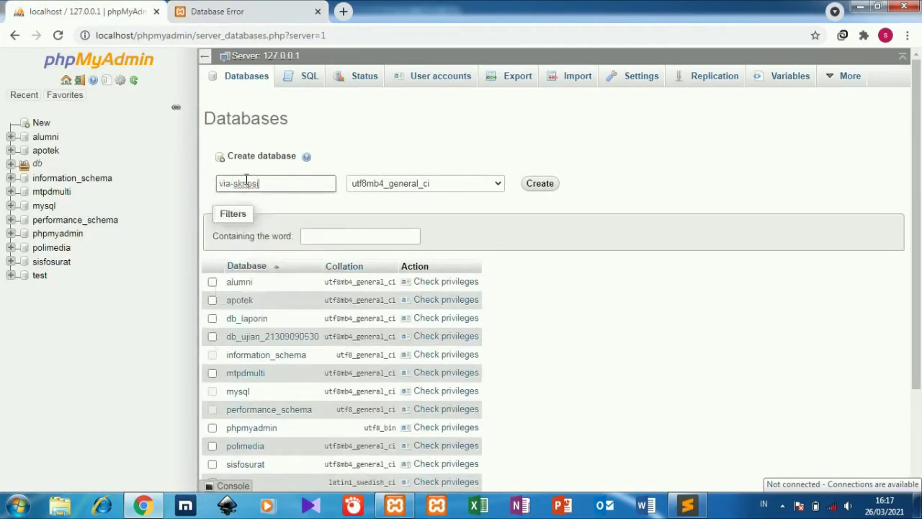
pyautogui.click(412, 188)
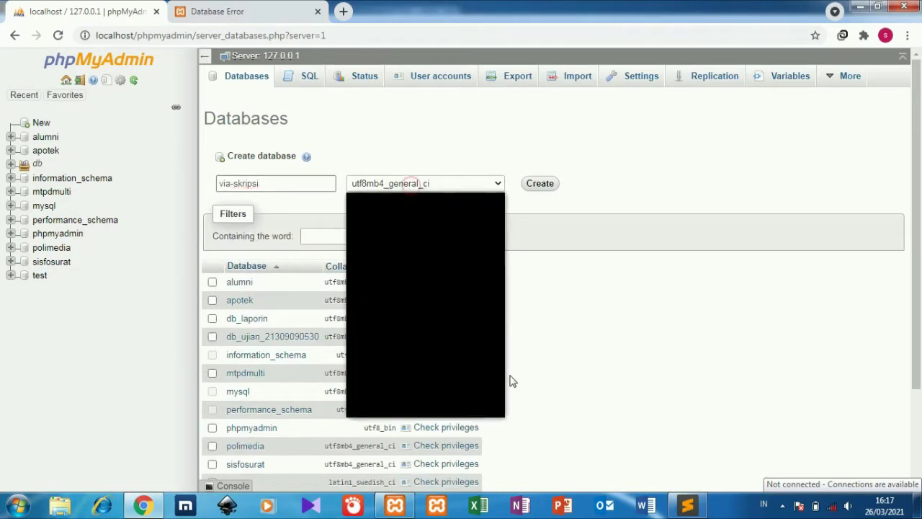
pyautogui.moveTo(498, 383); pyautogui.dragTo(524, 167)
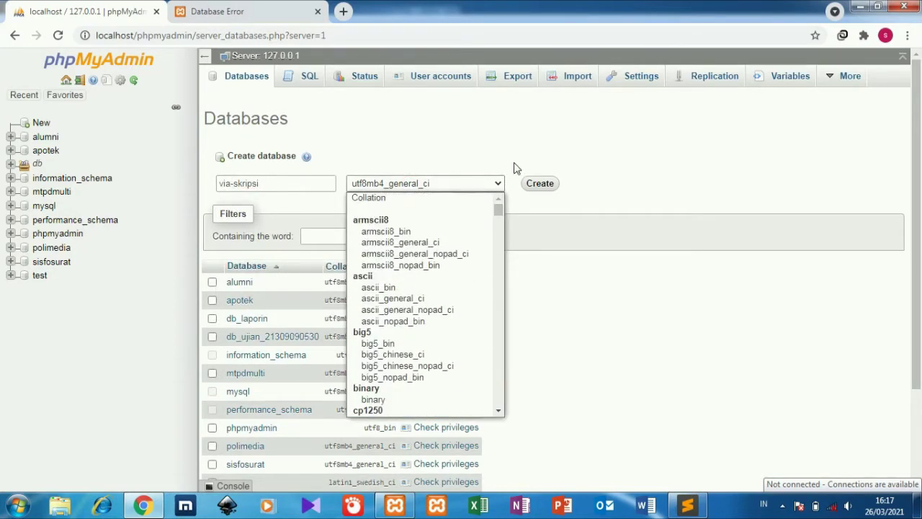
pyautogui.click(438, 199)
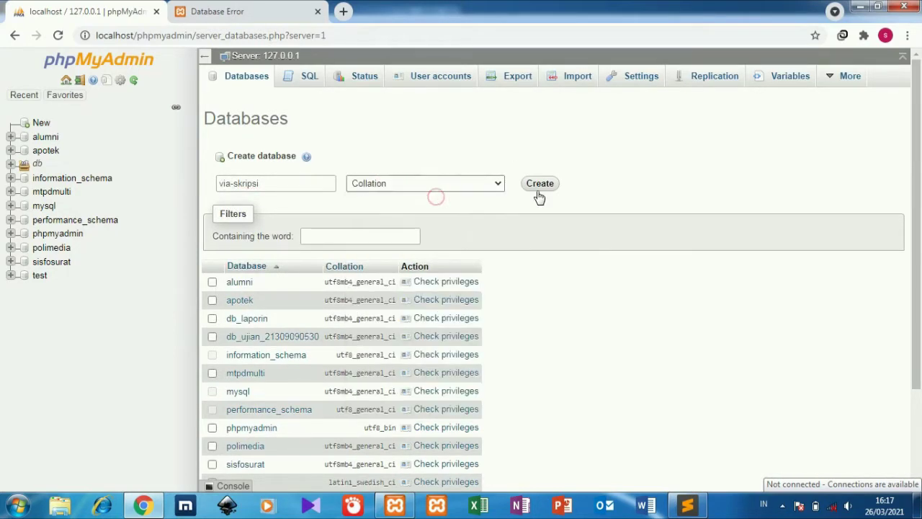
pyautogui.click(554, 187)
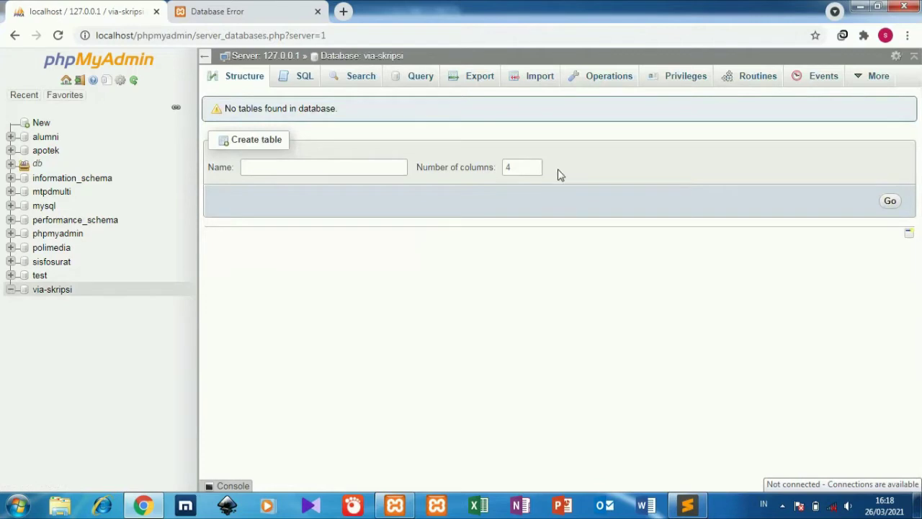
# Choose via-skripsi.sql as the file to import into the via-skripsi database.
pyautogui.click(527, 77)
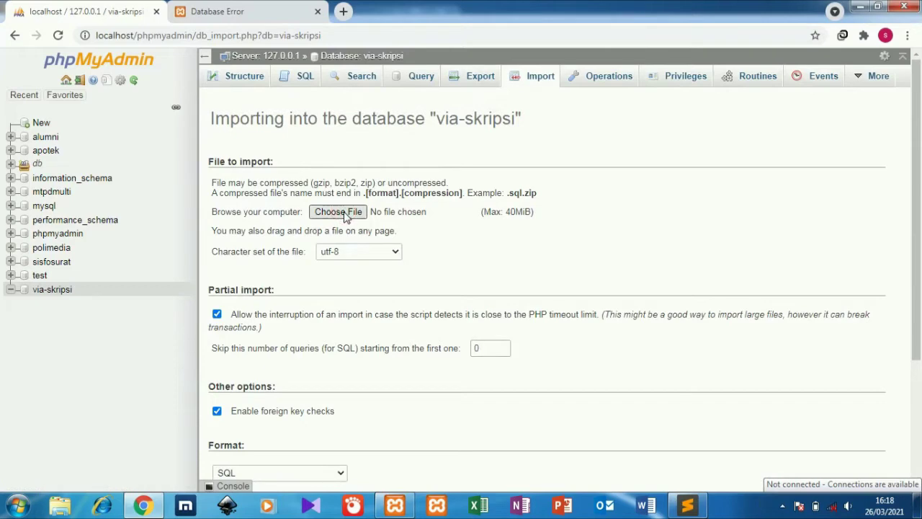
pyautogui.click(339, 212)
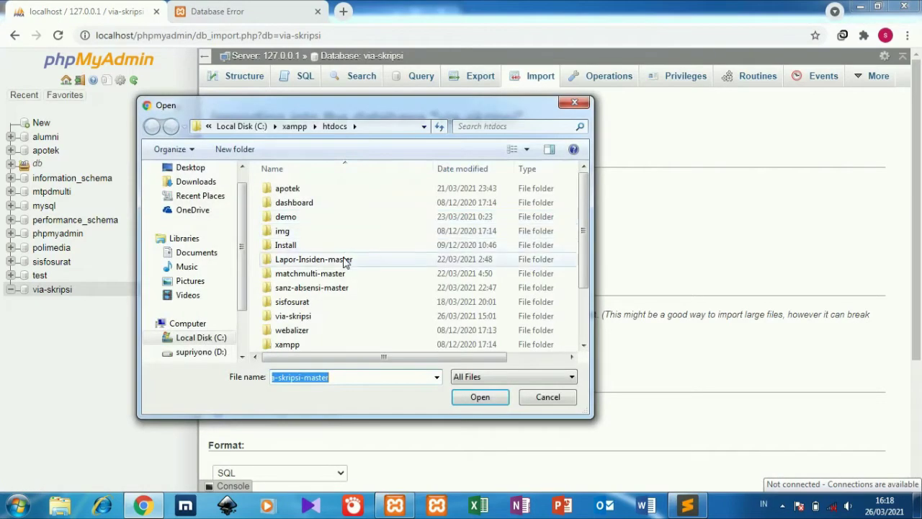
pyautogui.click(333, 315)
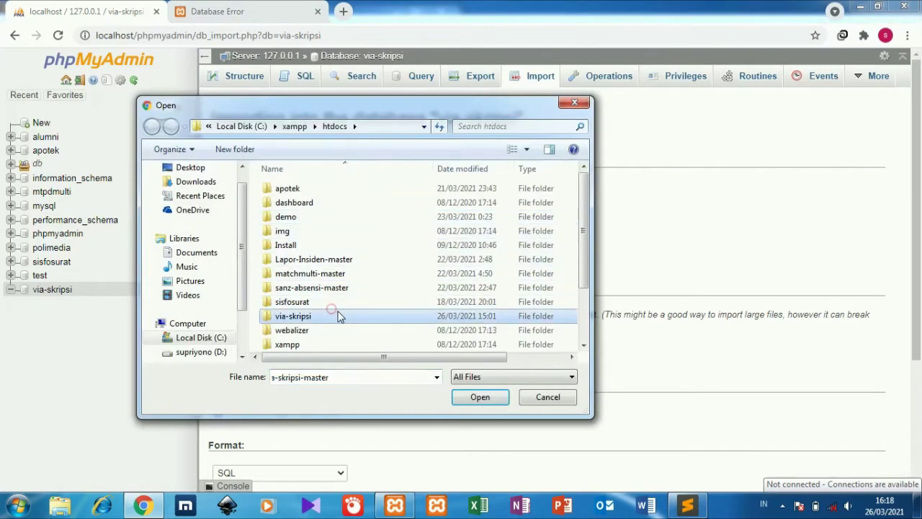
pyautogui.click(472, 402)
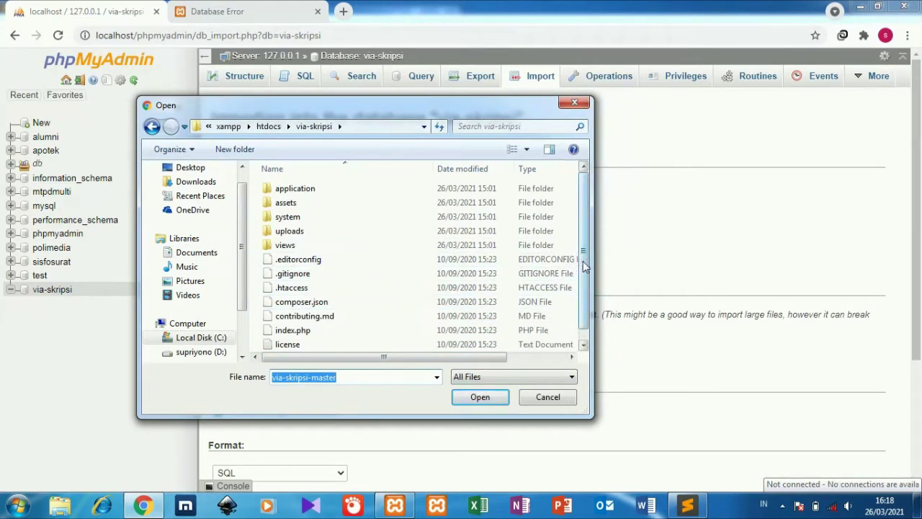
pyautogui.moveTo(582, 264); pyautogui.dragTo(587, 306)
pyautogui.click(335, 344)
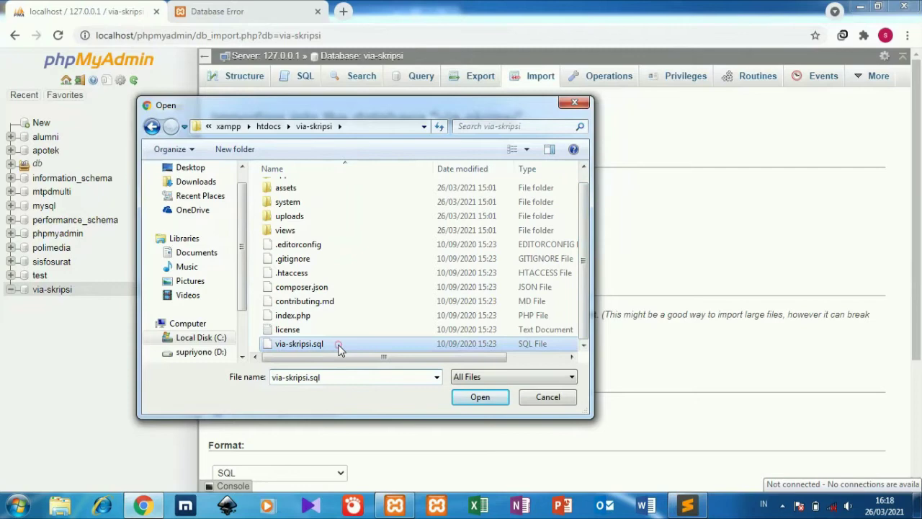
pyautogui.click(463, 403)
# Run the import, then switch to the site's database error tab.
pyautogui.scroll(-2, 462, 346)
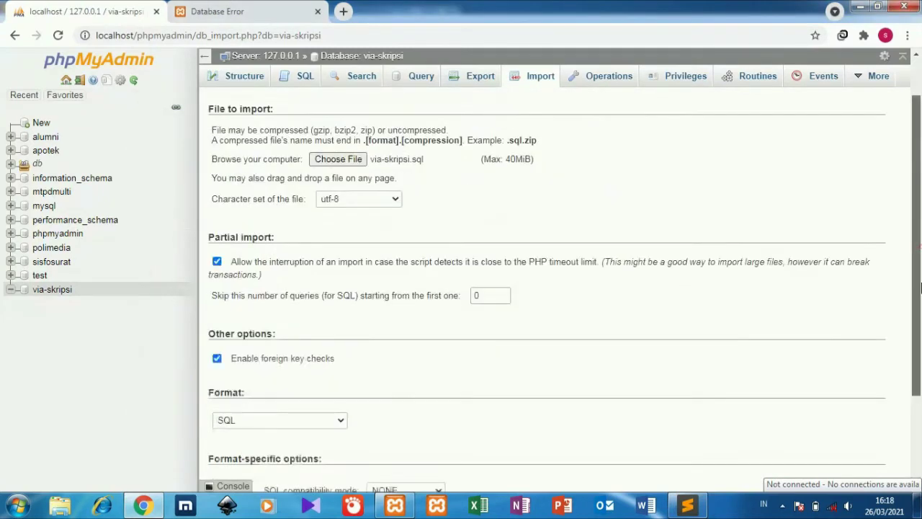
pyautogui.click(231, 468)
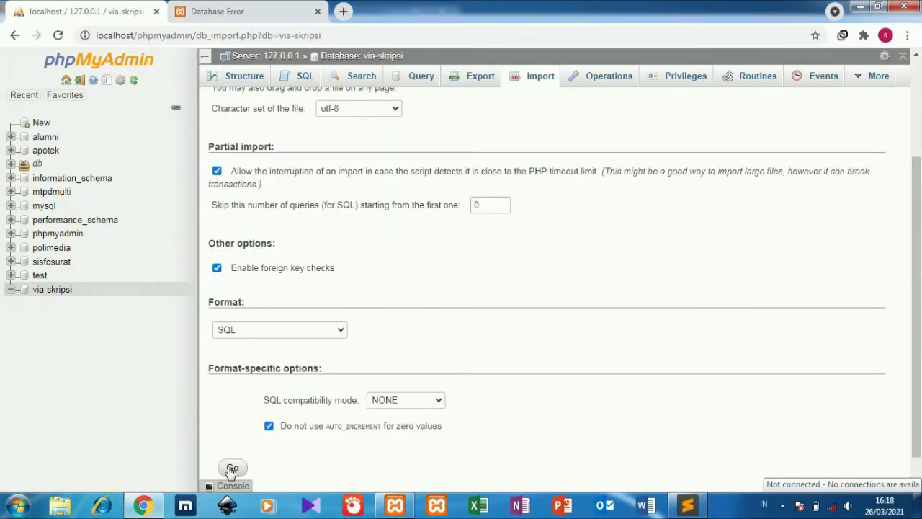
pyautogui.click(274, 9)
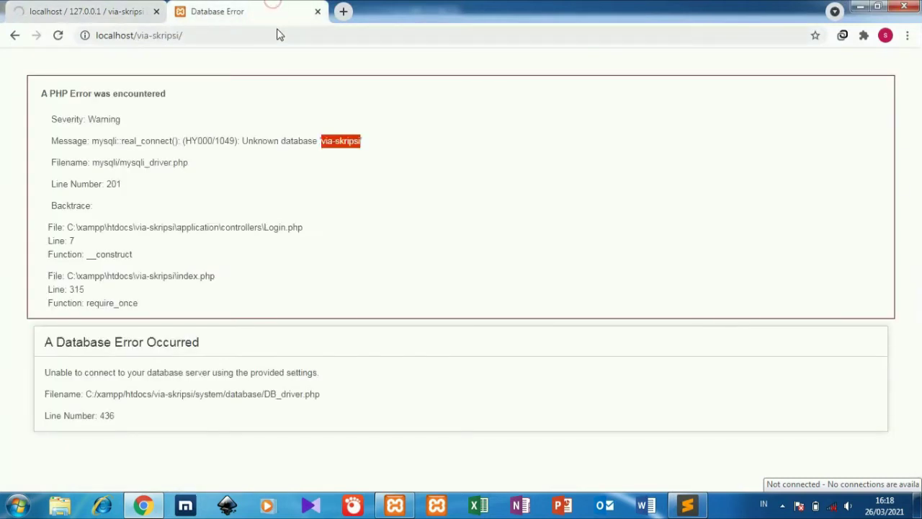
# Reload localhost/via-skripsi/ to reach the login page, then return to phpMyAdmin's import result.
pyautogui.click(278, 31)
pyautogui.press('Return')
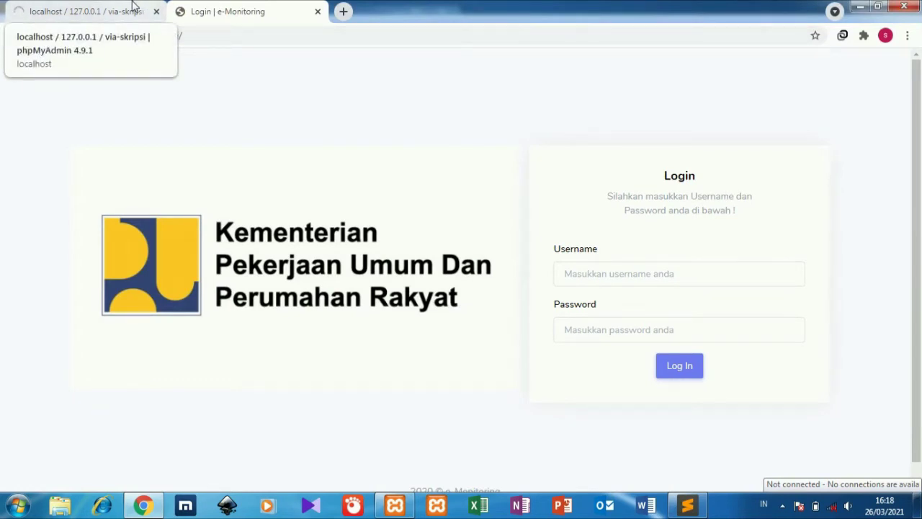
pyautogui.click(132, 5)
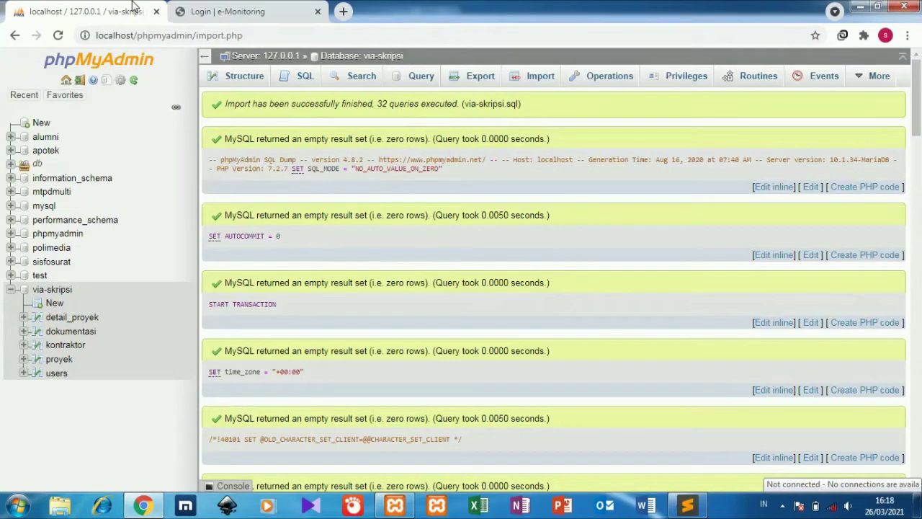
# Open the users table and select the administrator row's username.
pyautogui.click(57, 374)
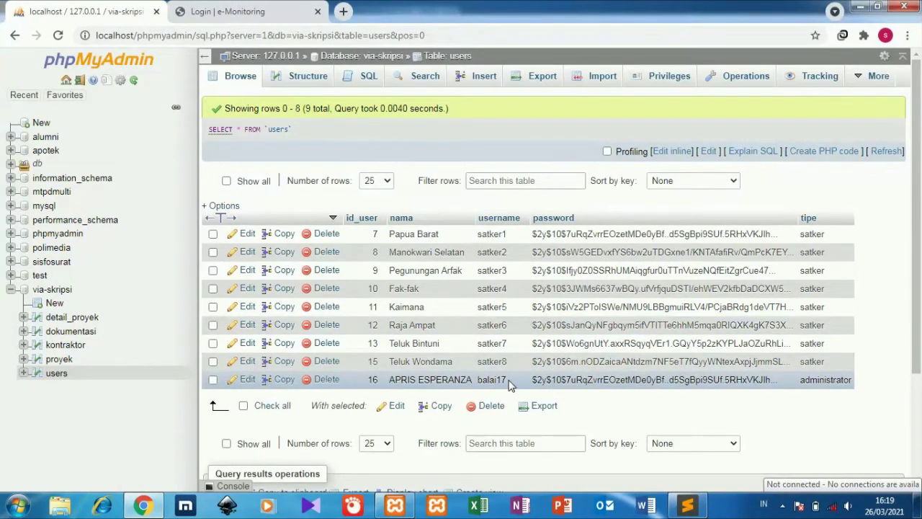
pyautogui.moveTo(507, 379); pyautogui.dragTo(478, 380)
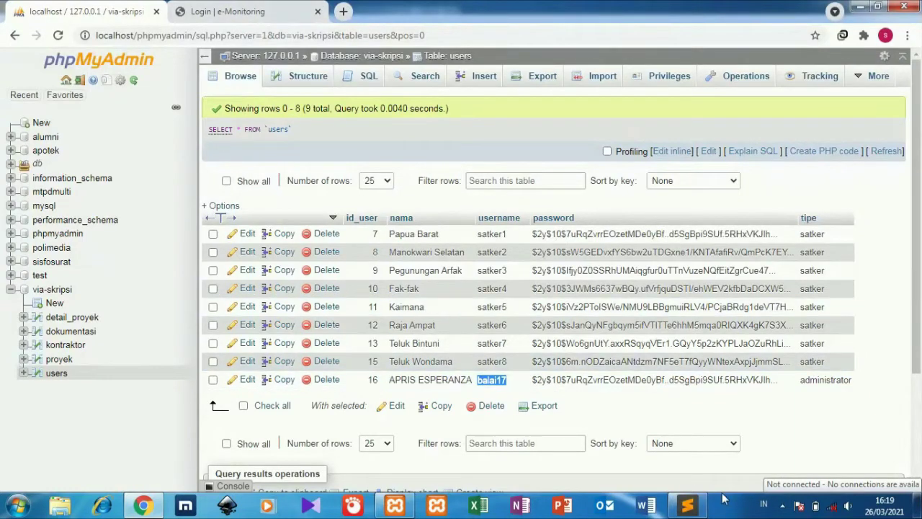
# Note the admin account's username and password under an 'admin' heading, then return to the login tab.
pyautogui.click(687, 504)
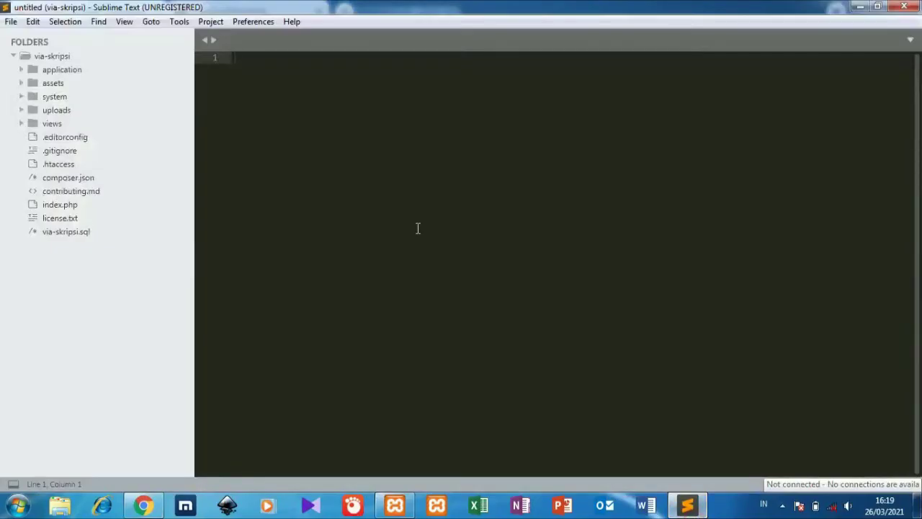
pyautogui.write('p')
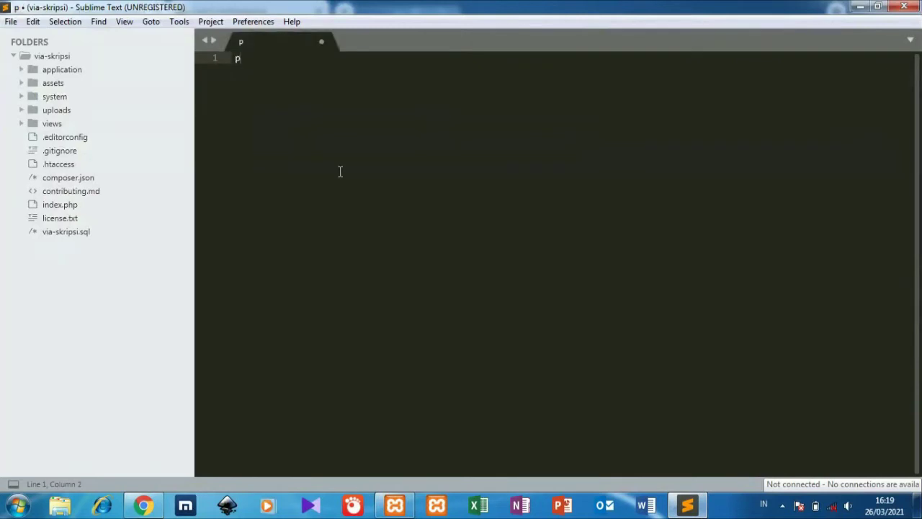
pyautogui.write('ass')
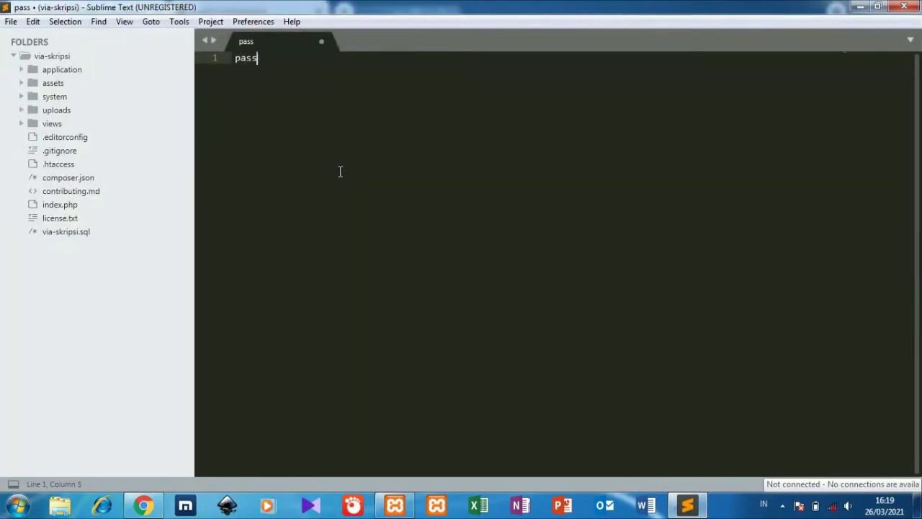
pyautogui.press('BackSpace')
pyautogui.press('BackSpace')
pyautogui.press('BackSpace')
pyautogui.press('BackSpace')
pyautogui.write('admin')
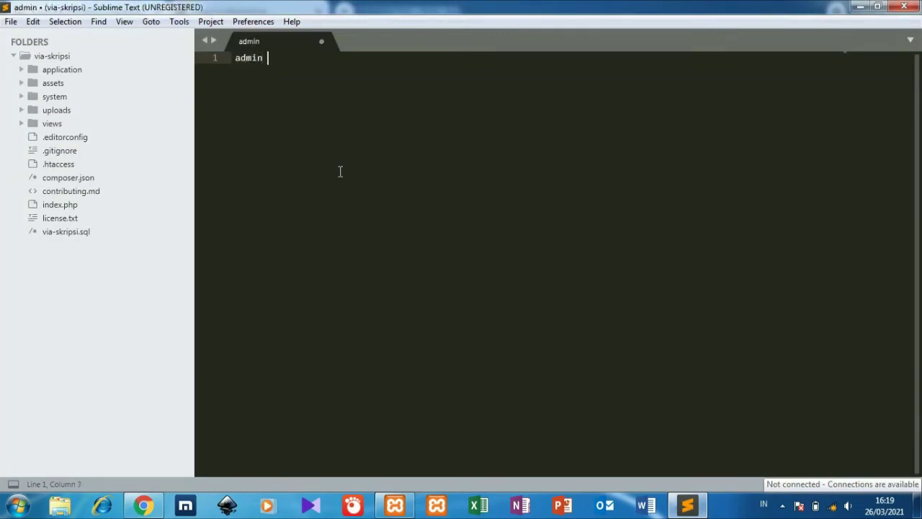
pyautogui.press('Return')
pyautogui.press('Return')
pyautogui.write('u')
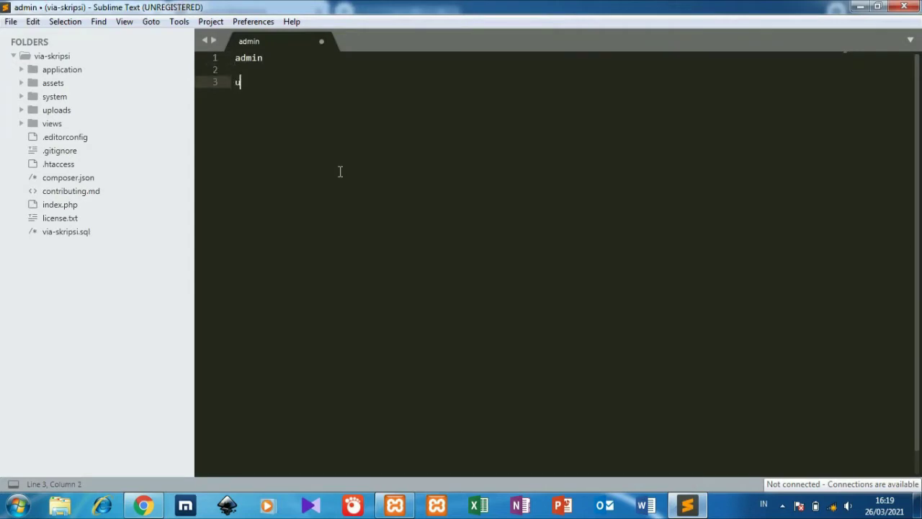
pyautogui.write('sername : balai17')
pyautogui.press('Return')
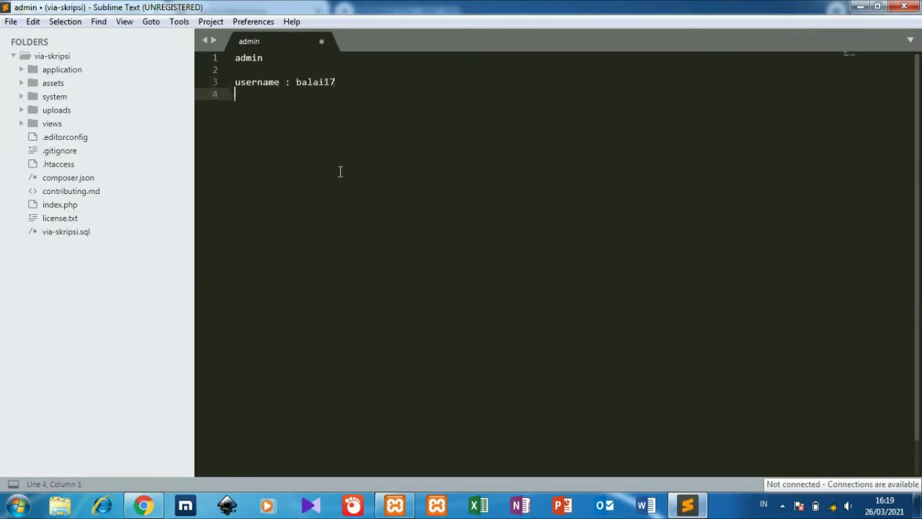
pyautogui.write('password : admin')
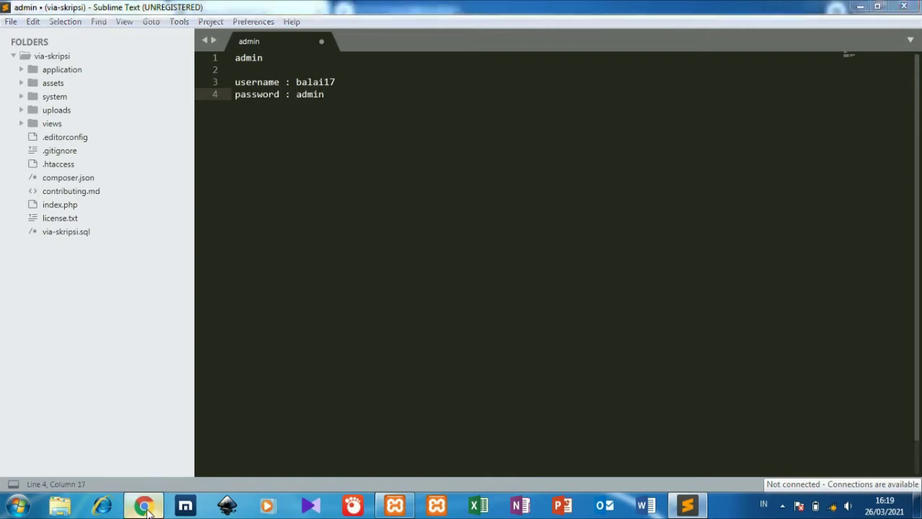
pyautogui.click(148, 504)
pyautogui.click(228, 12)
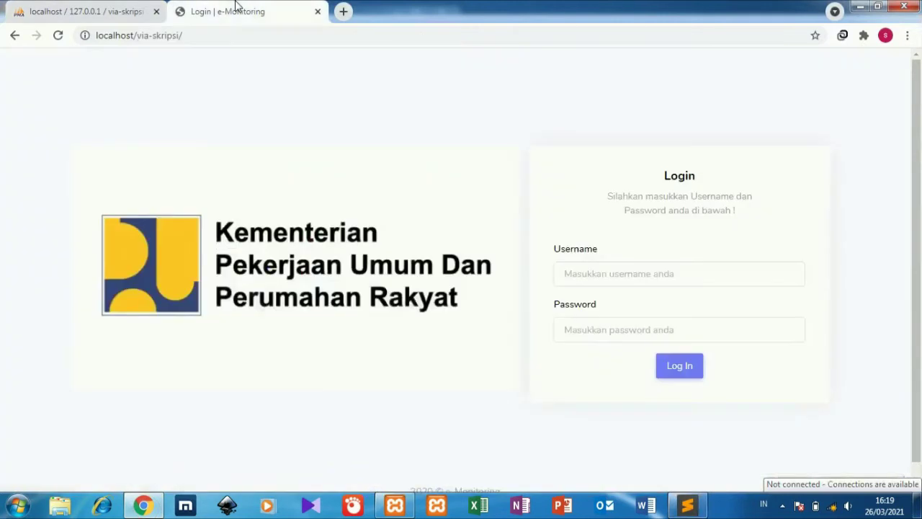
# Log in to e-Monitoring with the administrator's username and password.
pyautogui.click(582, 270)
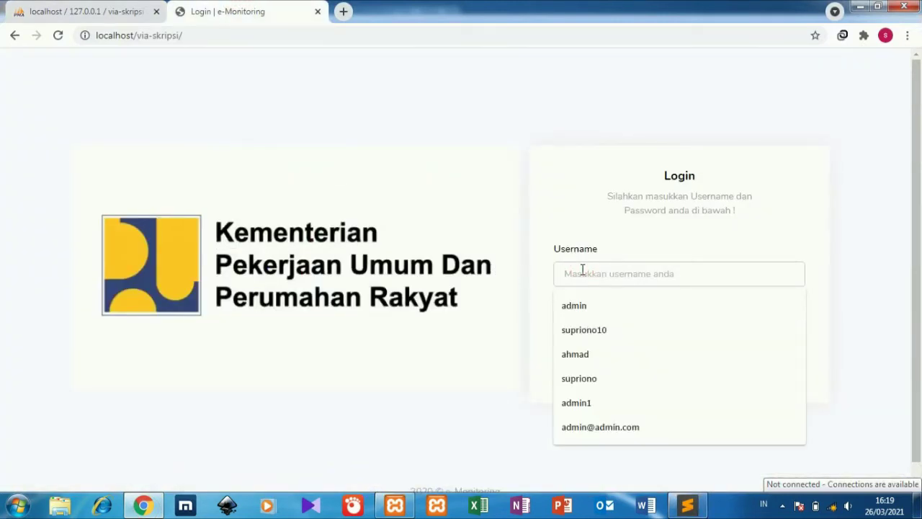
pyautogui.write('bala17')
pyautogui.click(574, 325)
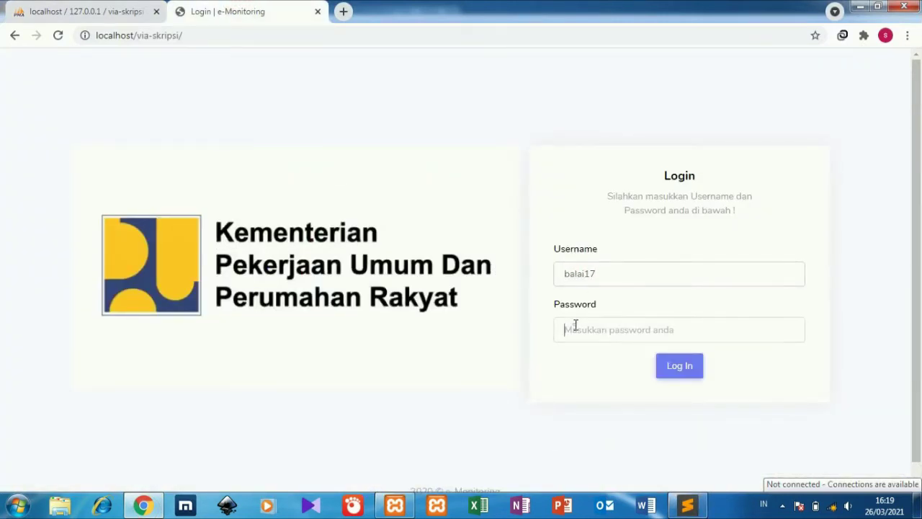
pyautogui.write('balai')
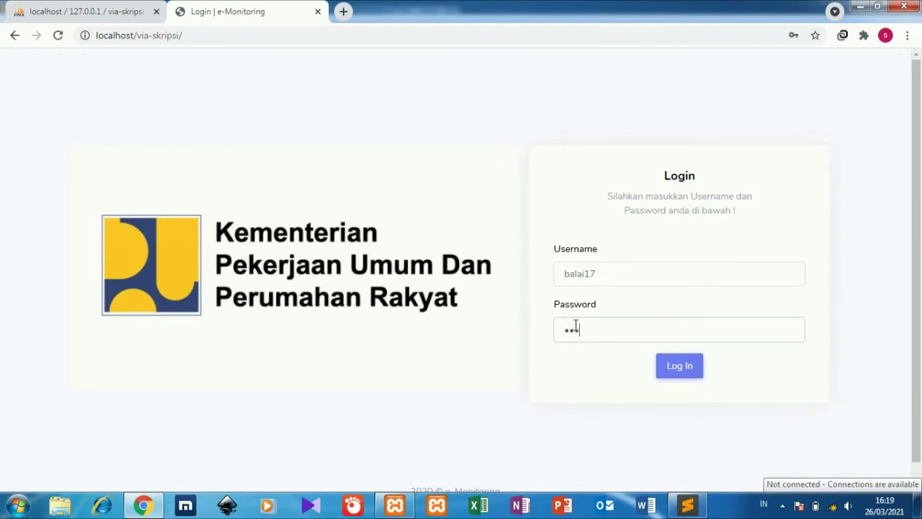
pyautogui.click(679, 367)
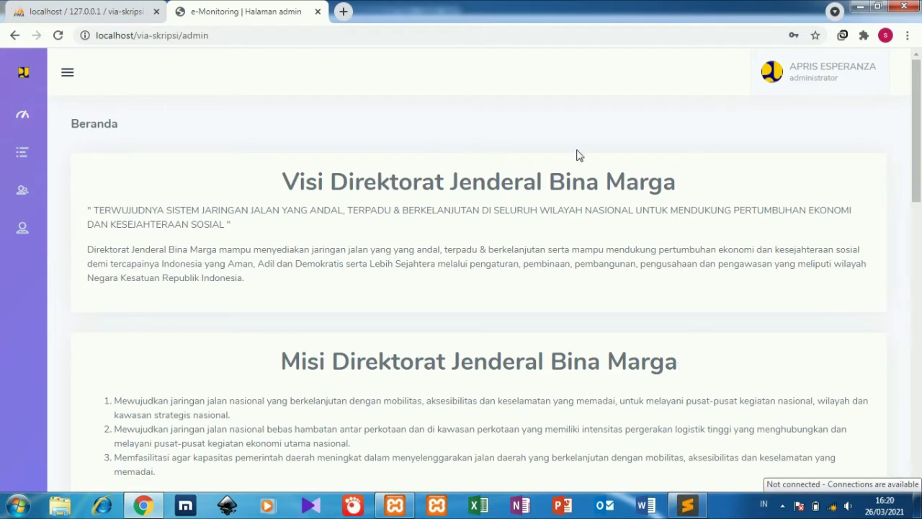
# Open the Data Proyek list and edit the Pembuatan Jalan project.
pyautogui.click(802, 92)
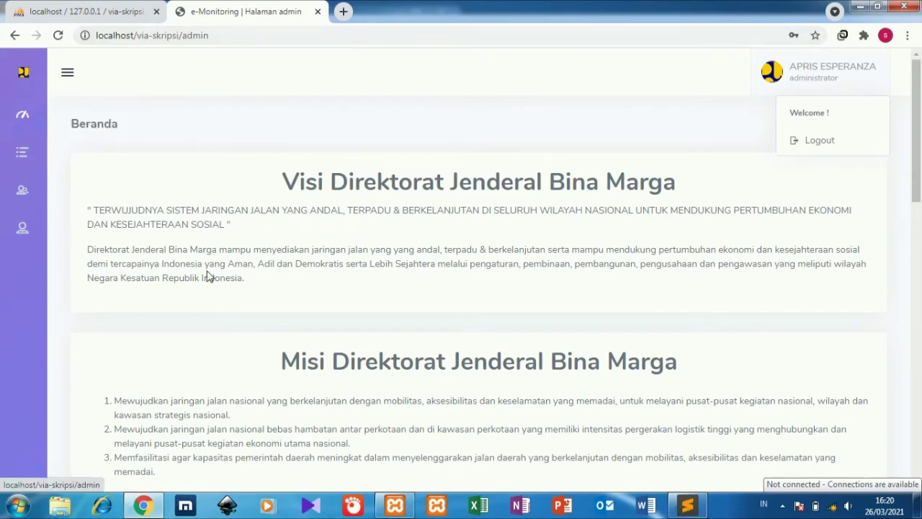
pyautogui.scroll(-5, 880, 237)
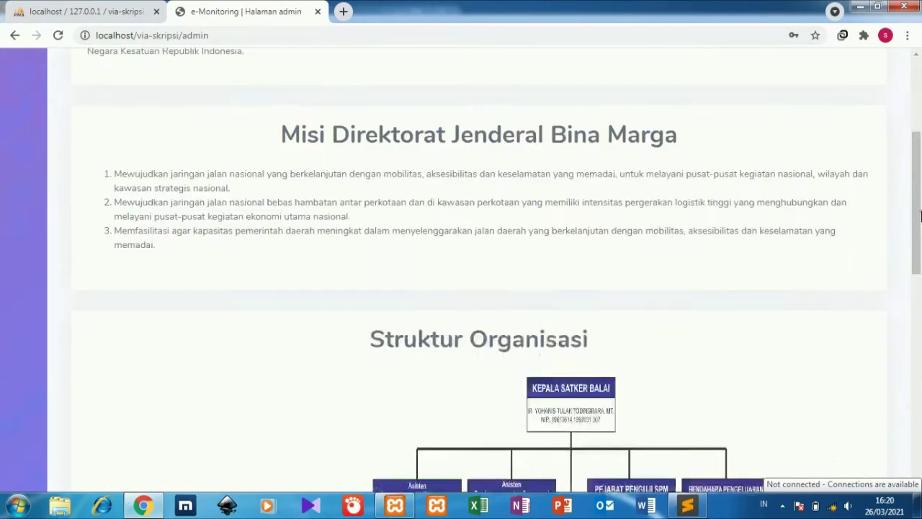
pyautogui.moveTo(920, 220); pyautogui.dragTo(919, 162)
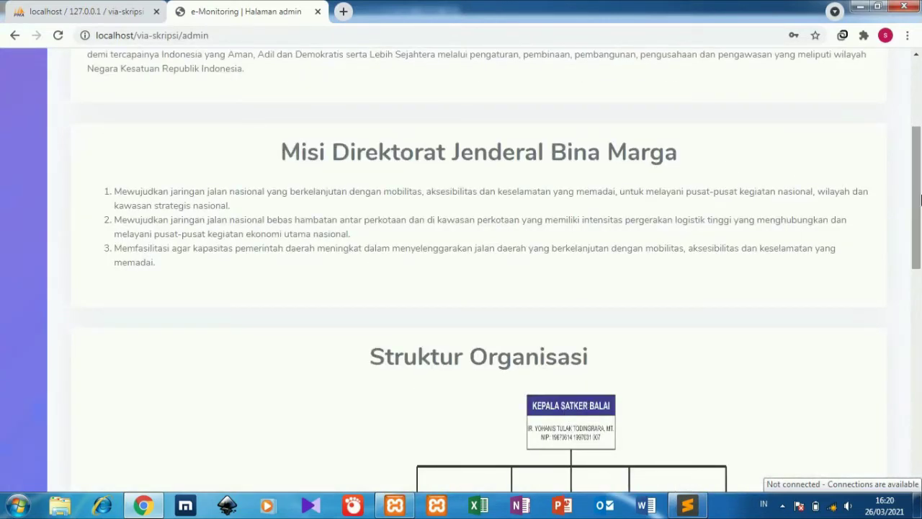
pyautogui.moveTo(918, 180); pyautogui.dragTo(920, 95)
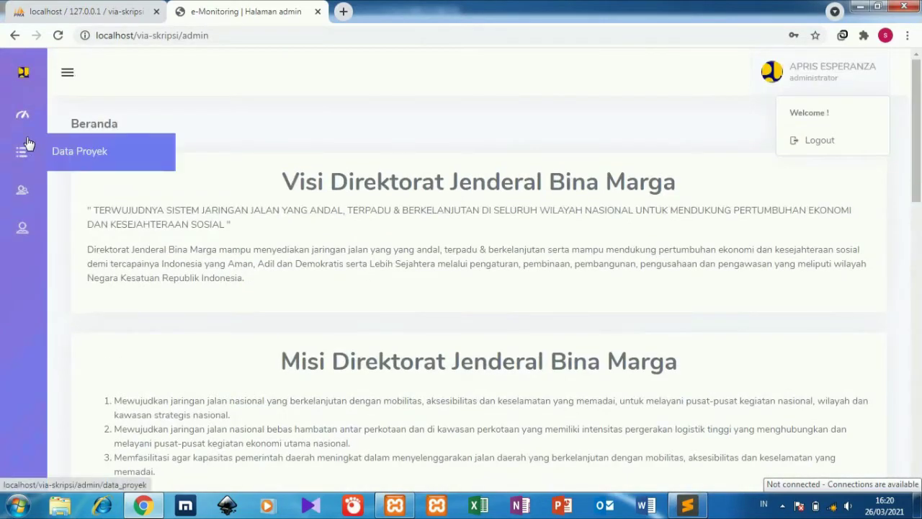
pyautogui.click(79, 158)
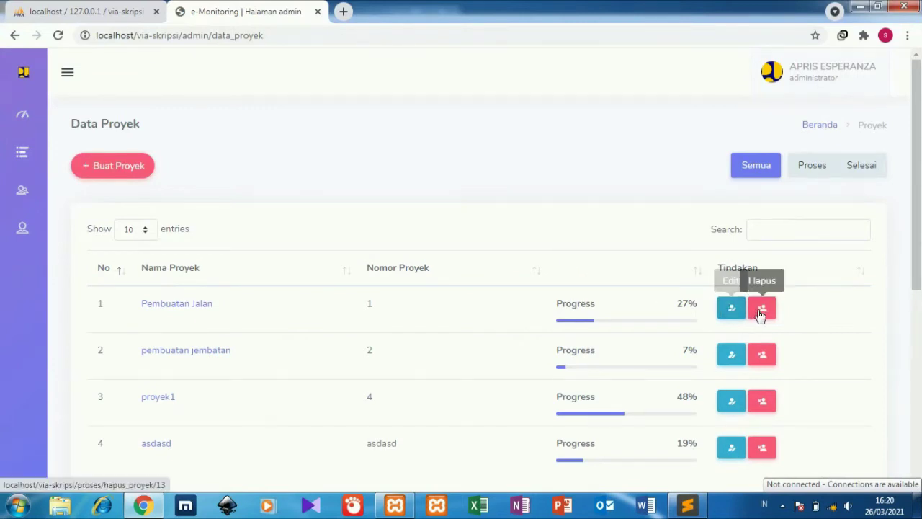
pyautogui.moveTo(917, 234)
pyautogui.mouseDown()
pyautogui.moveTo(918, 317)
pyautogui.moveTo(920, 249)
pyautogui.mouseUp()
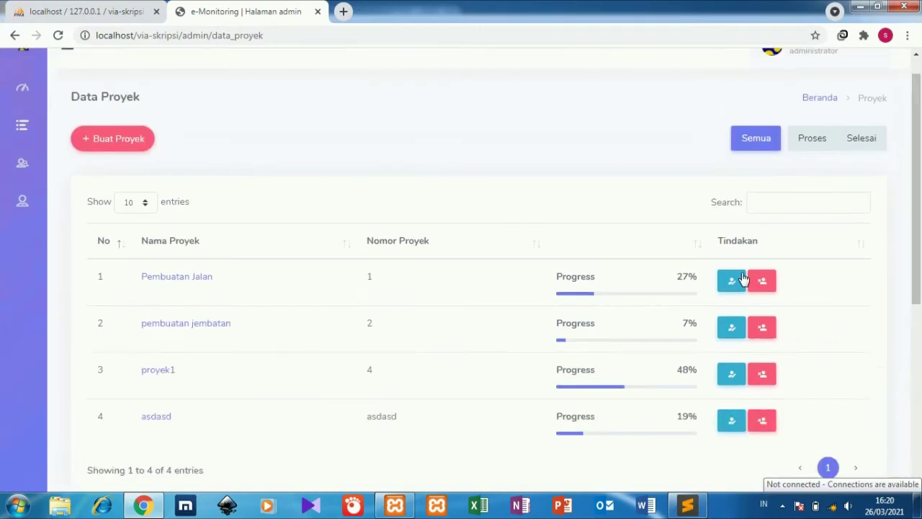
pyautogui.click(732, 283)
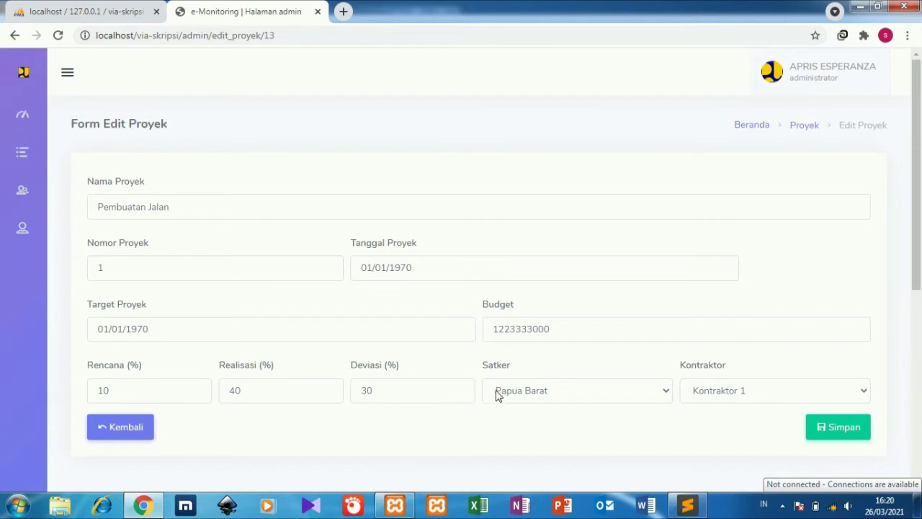
# Confirm the project keeps satker Papua Barat and Kontraktor 1, leaving without saving.
pyautogui.click(548, 401)
pyautogui.click(548, 401)
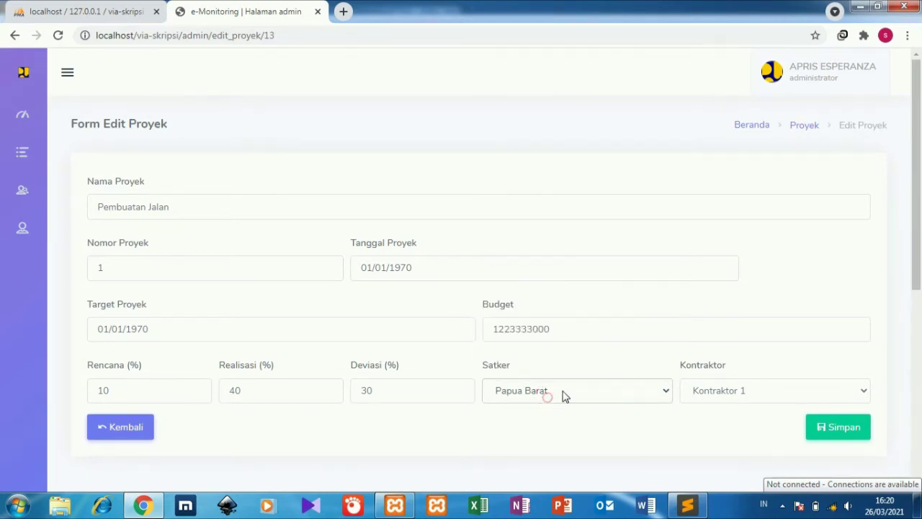
pyautogui.click(744, 403)
pyautogui.click(744, 399)
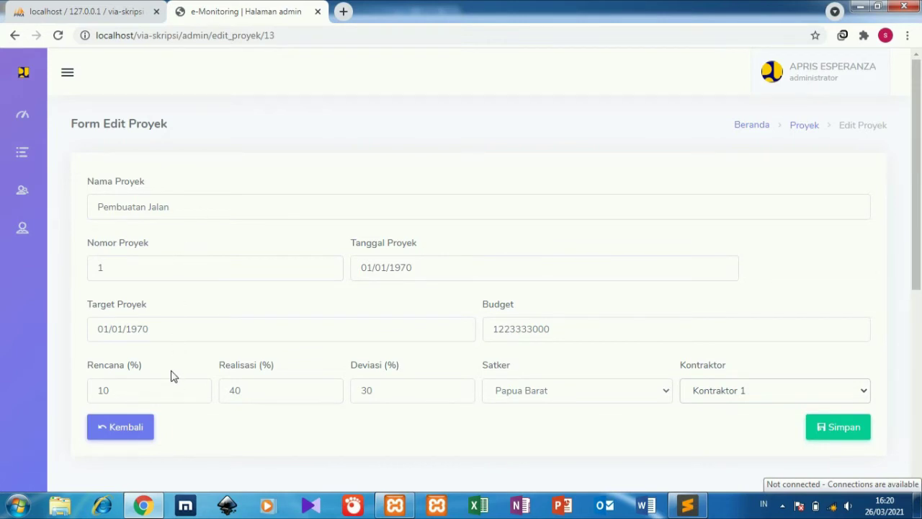
pyautogui.click(130, 431)
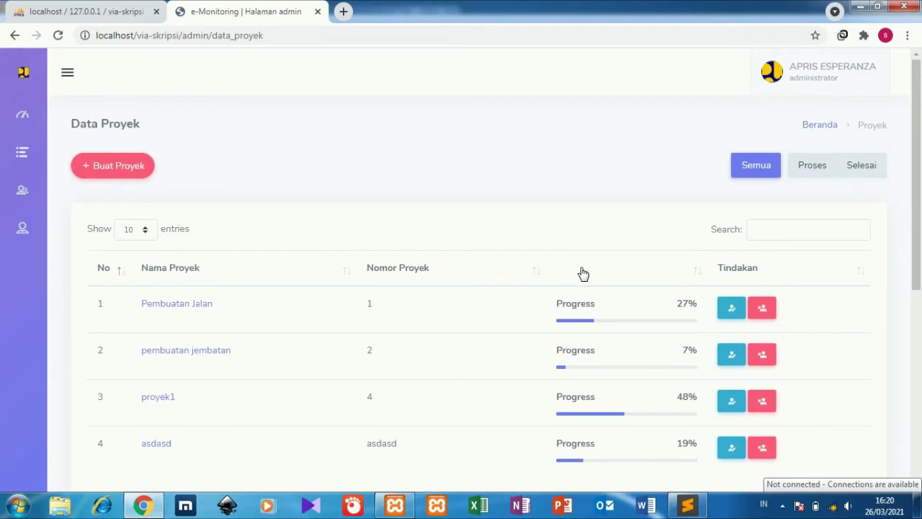
# Look at the pembuatan jembatan edit form, then start a new project from Data Proyek.
pyautogui.click(729, 360)
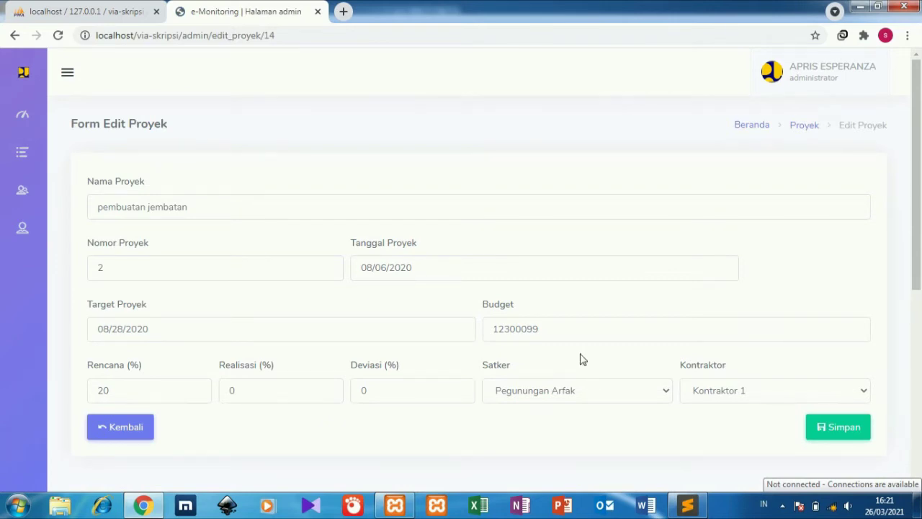
pyautogui.click(143, 432)
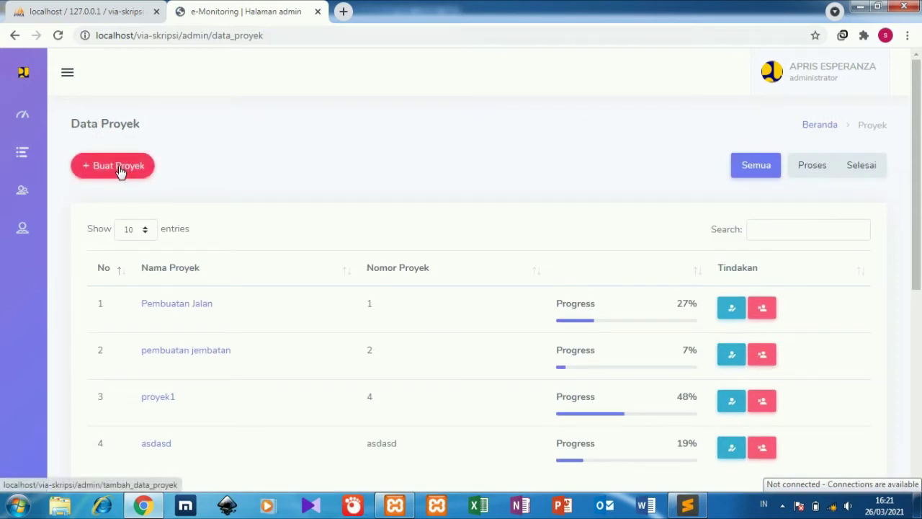
pyautogui.click(119, 172)
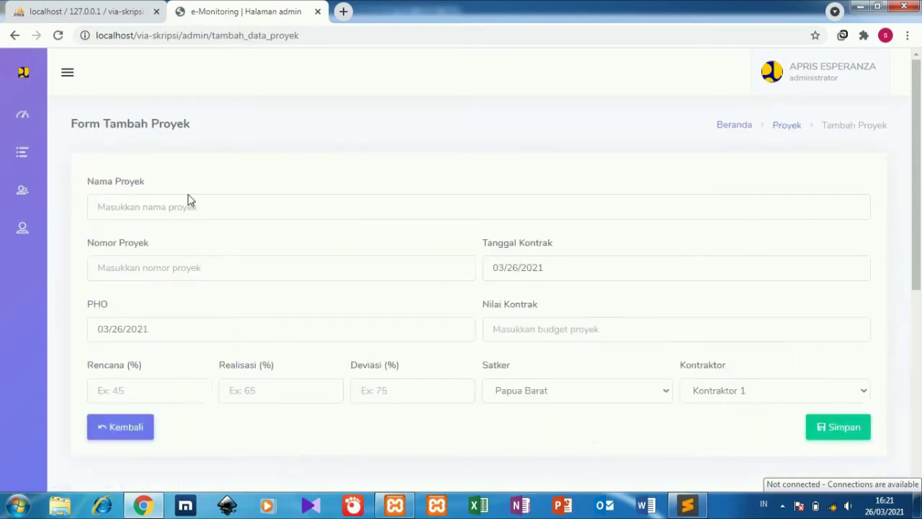
pyautogui.click(198, 206)
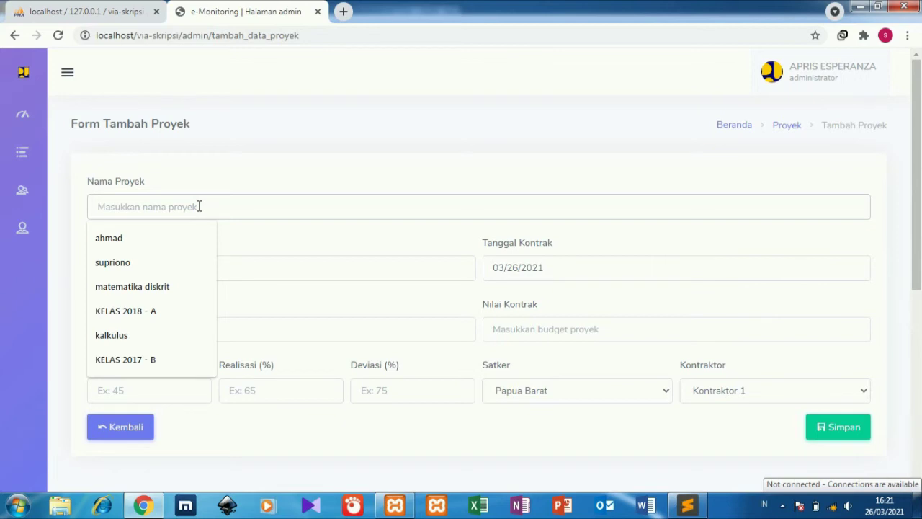
pyautogui.write('p')
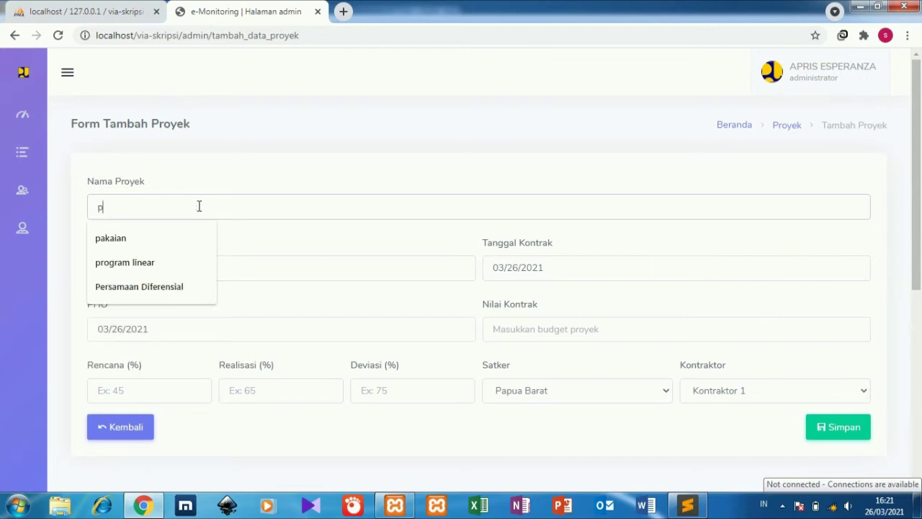
pyautogui.write('e')
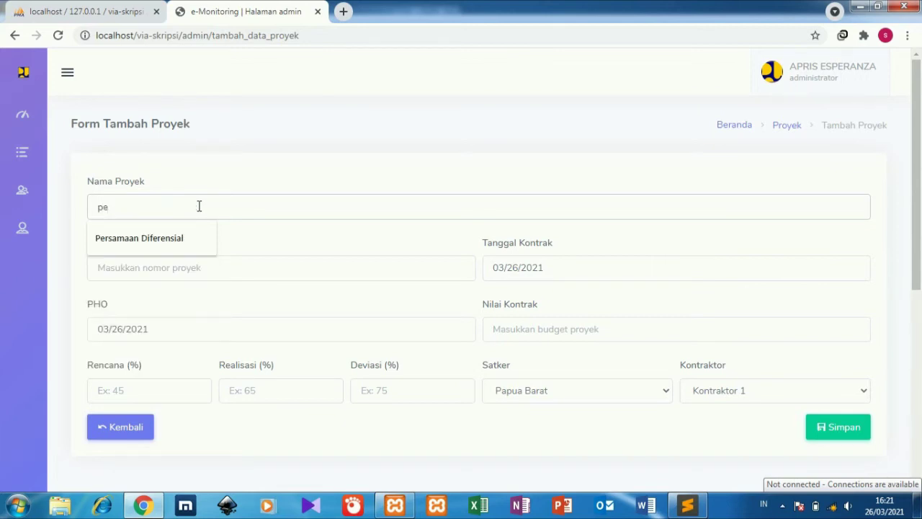
pyautogui.write('mbua')
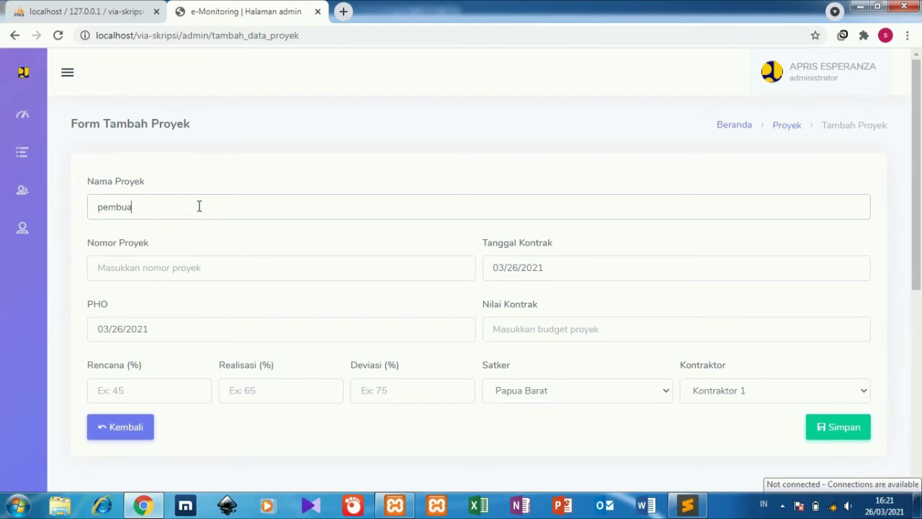
pyautogui.write('tan jalan di ')
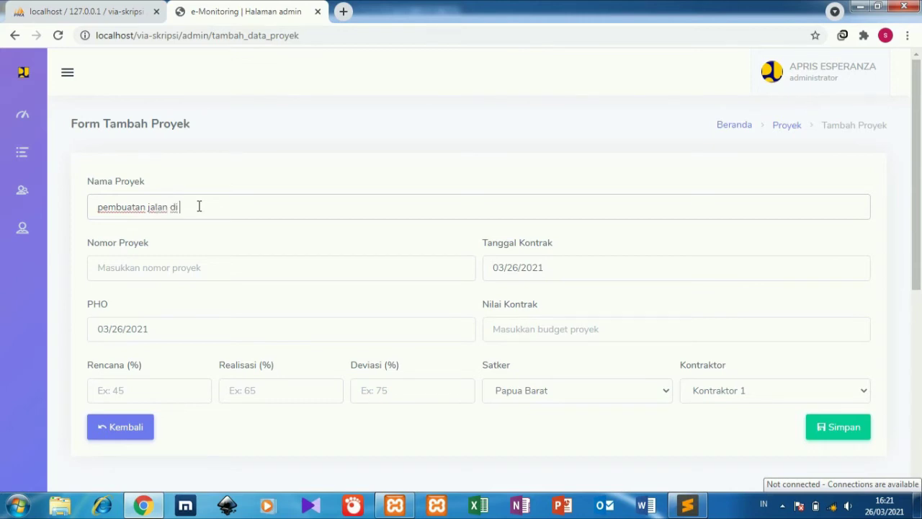
pyautogui.write('des-des')
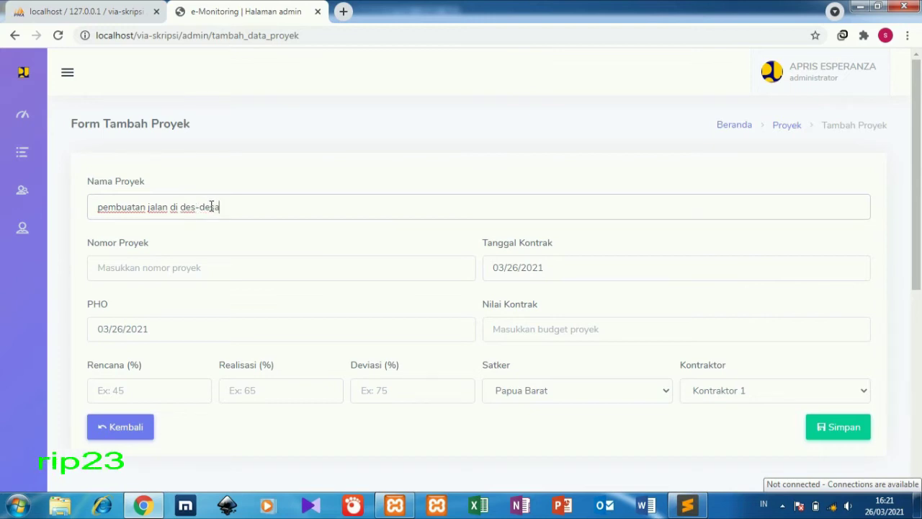
pyautogui.write('a')
pyautogui.click(204, 270)
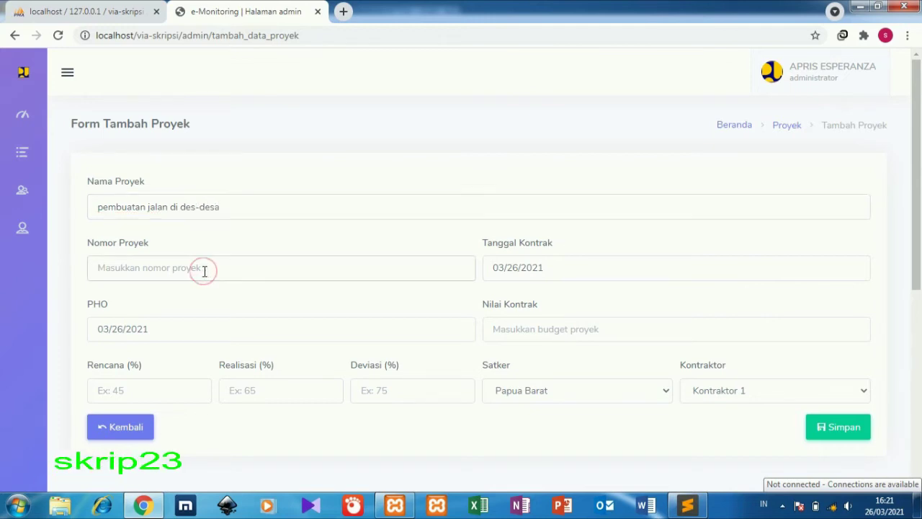
pyautogui.write('7')
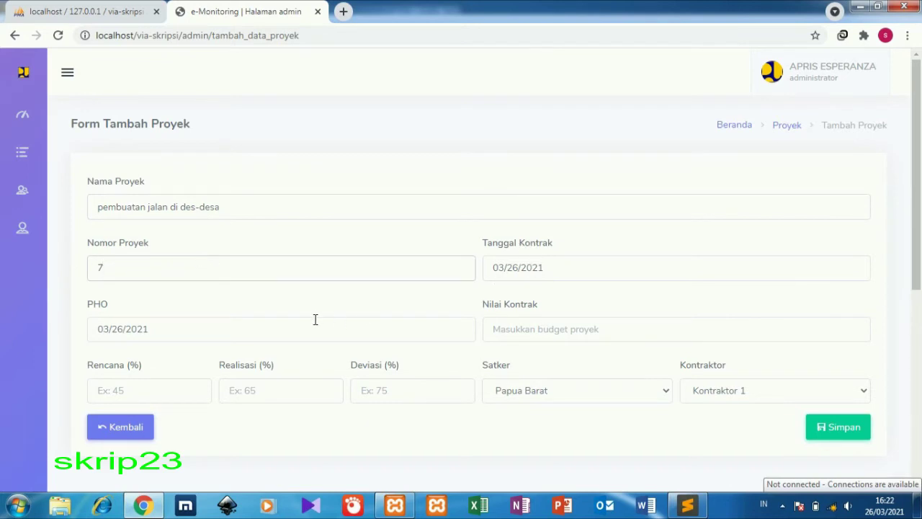
pyautogui.click(540, 329)
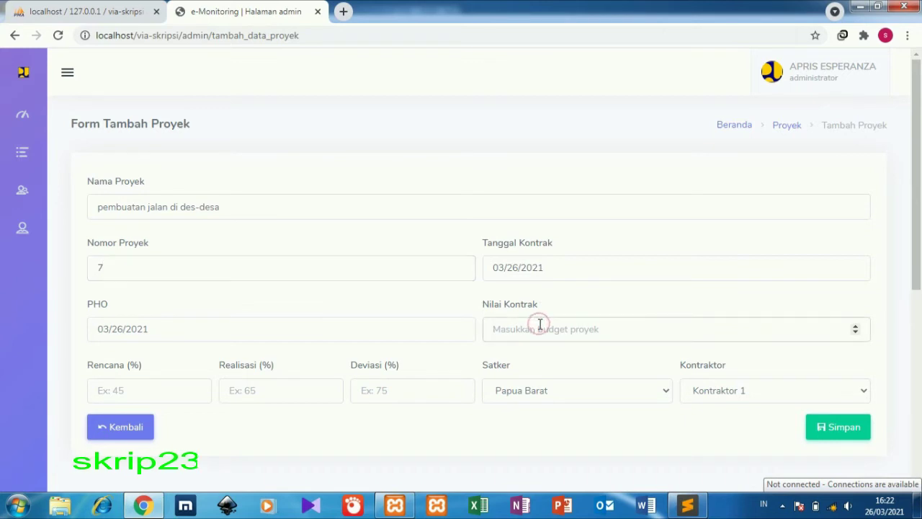
pyautogui.write('1000000')
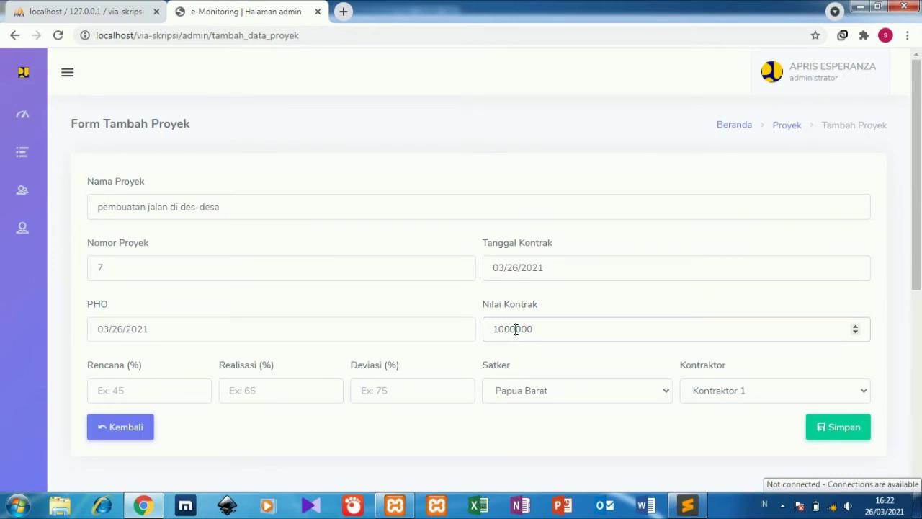
pyautogui.write('00')
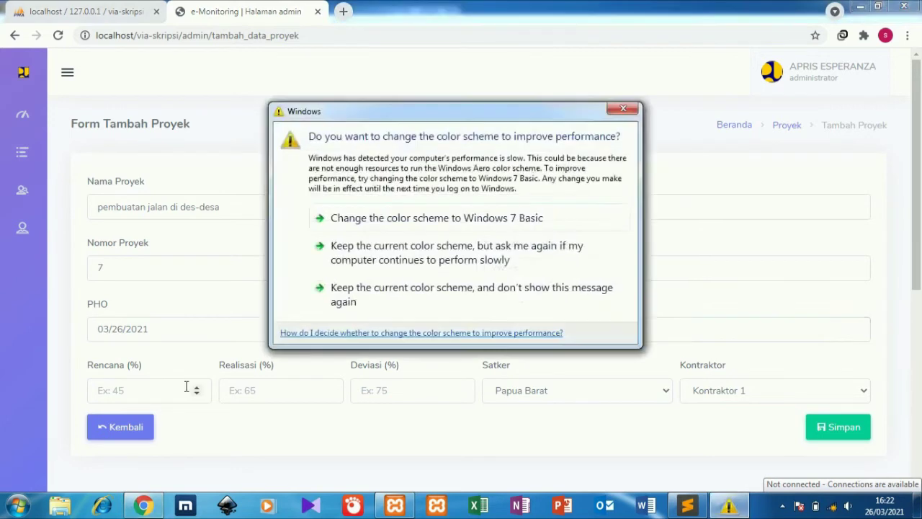
pyautogui.click(622, 108)
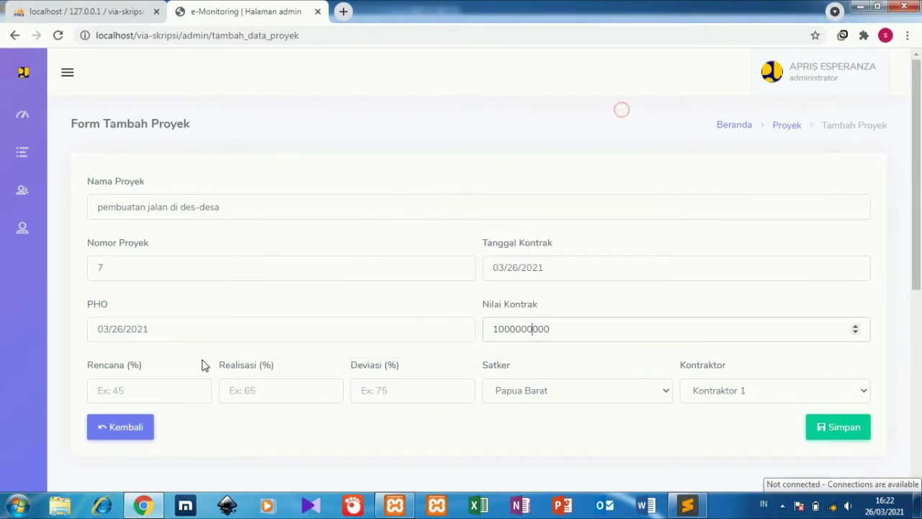
# Fill the progress fields with Rencana 50, Realisasi 35 and Deviasi 15.
pyautogui.click(182, 389)
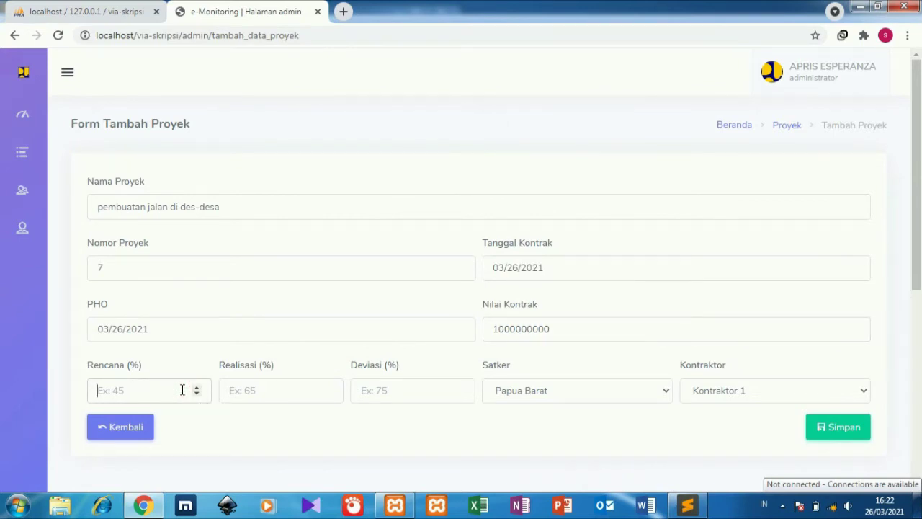
pyautogui.write('4')
pyautogui.press('BackSpace')
pyautogui.write('50')
pyautogui.click(260, 401)
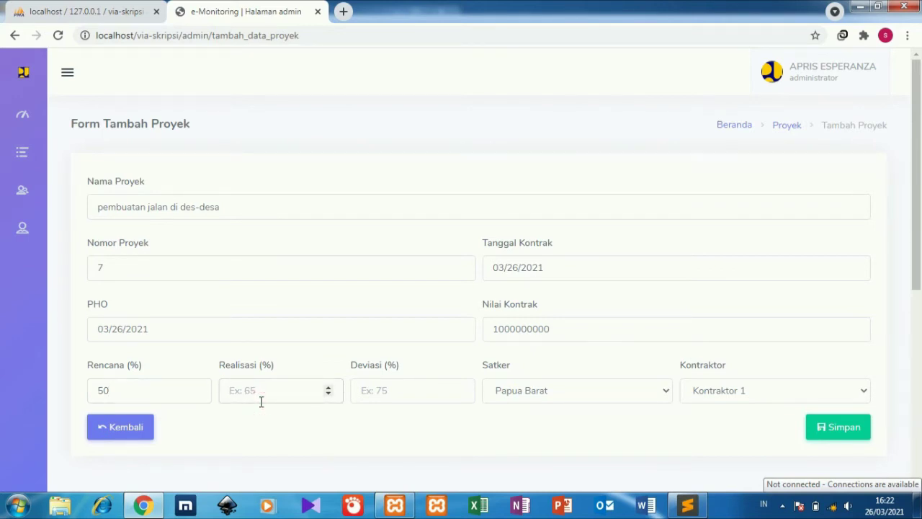
pyautogui.write('35')
pyautogui.click(360, 398)
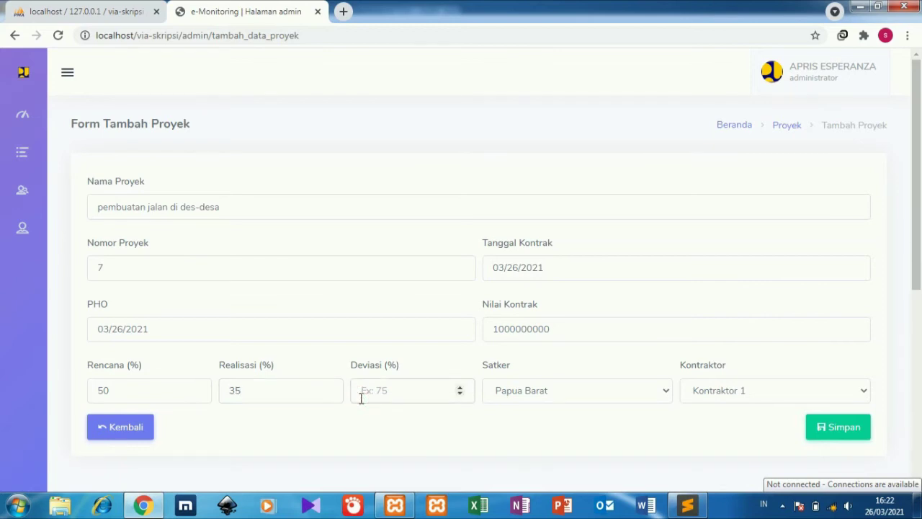
pyautogui.write('15')
# Assign satker Fak-fak and Kontraktor 1, then save the new project.
pyautogui.click(573, 394)
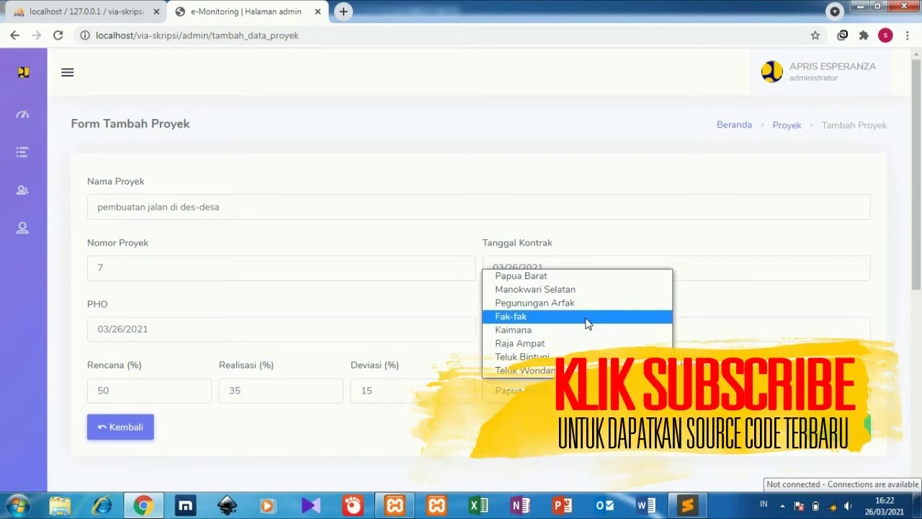
pyautogui.click(587, 324)
pyautogui.click(743, 396)
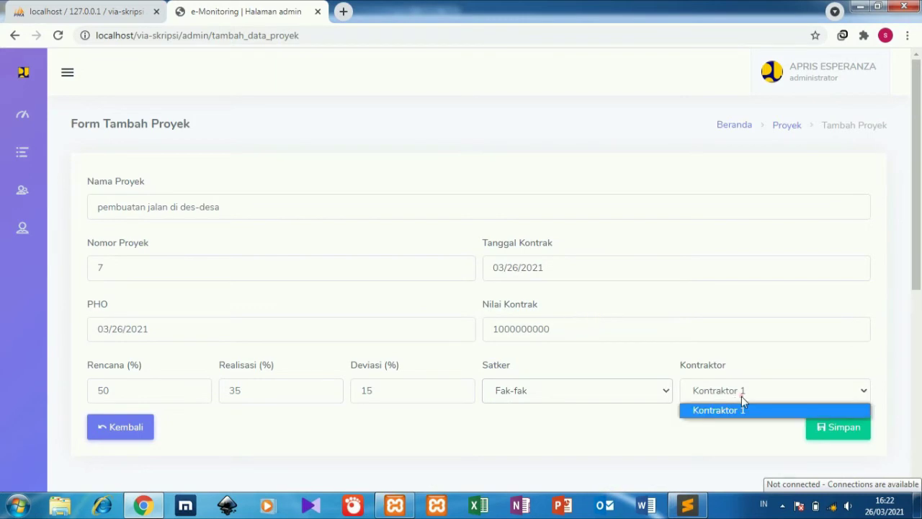
pyautogui.click(742, 406)
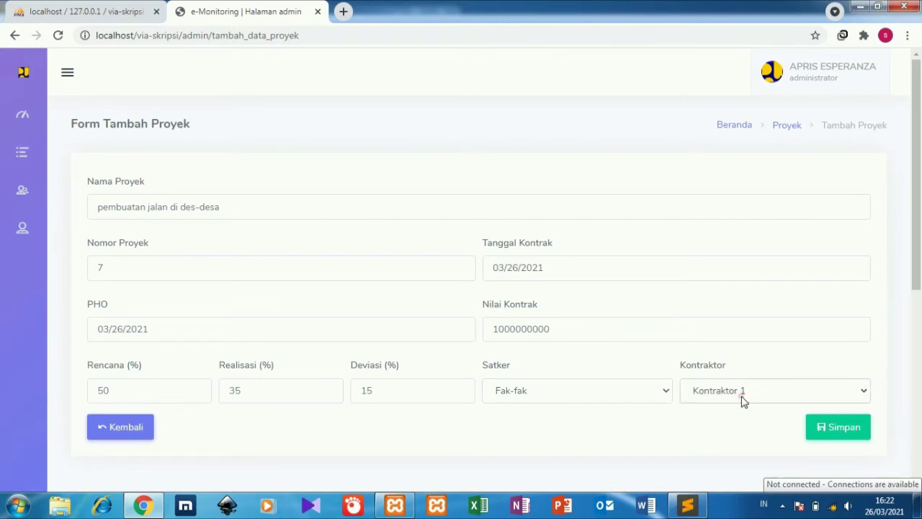
pyautogui.click(834, 430)
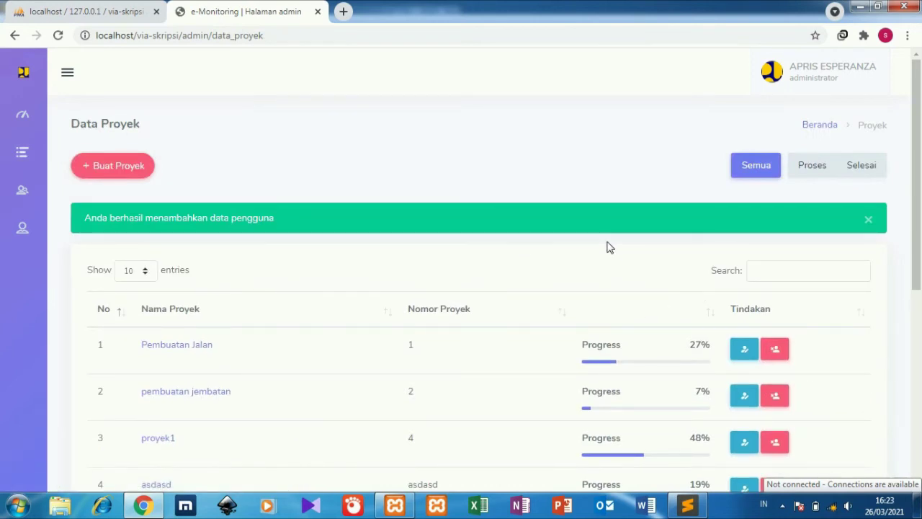
pyautogui.moveTo(918, 194); pyautogui.dragTo(920, 295)
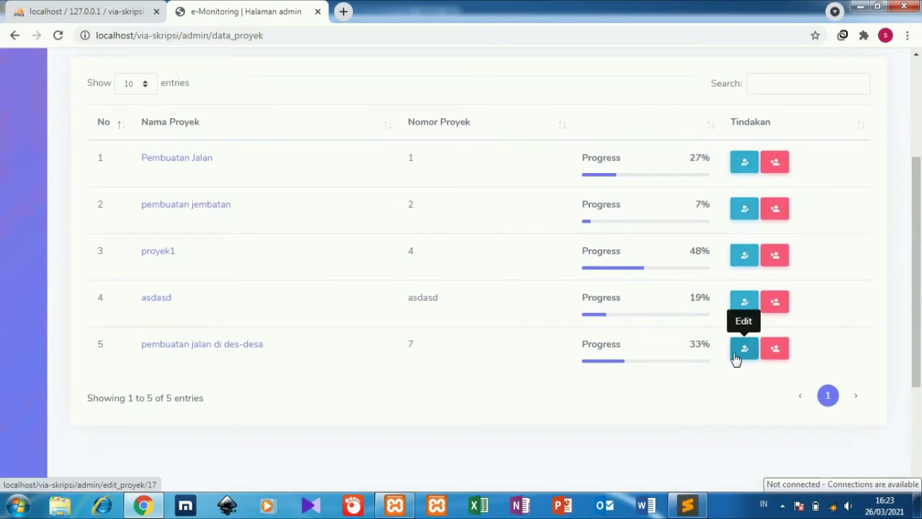
pyautogui.moveTo(916, 328); pyautogui.dragTo(916, 231)
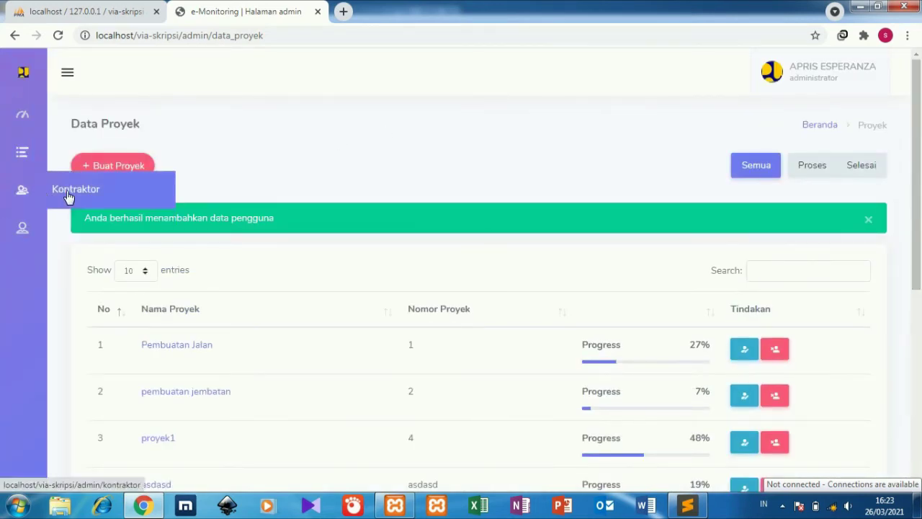
# Add a contractor with full name, saved phone number and saved address, then save it.
pyautogui.click(69, 195)
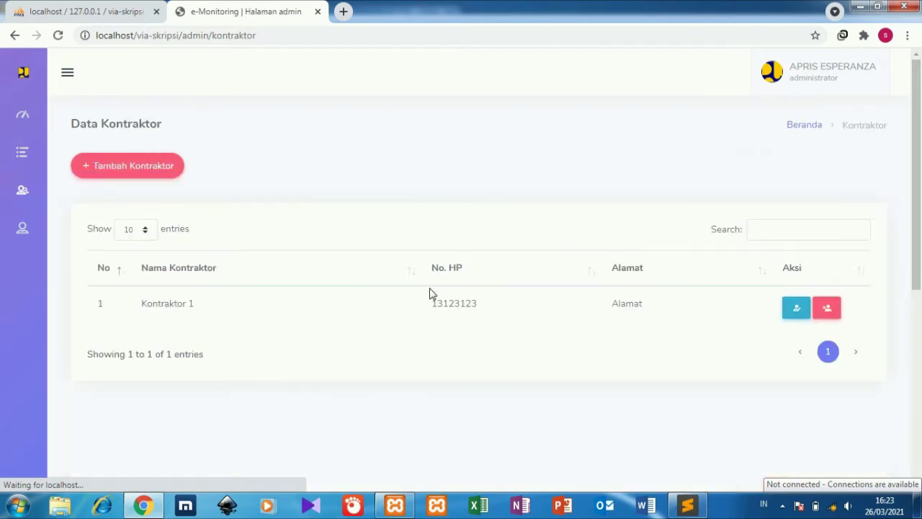
pyautogui.click(150, 178)
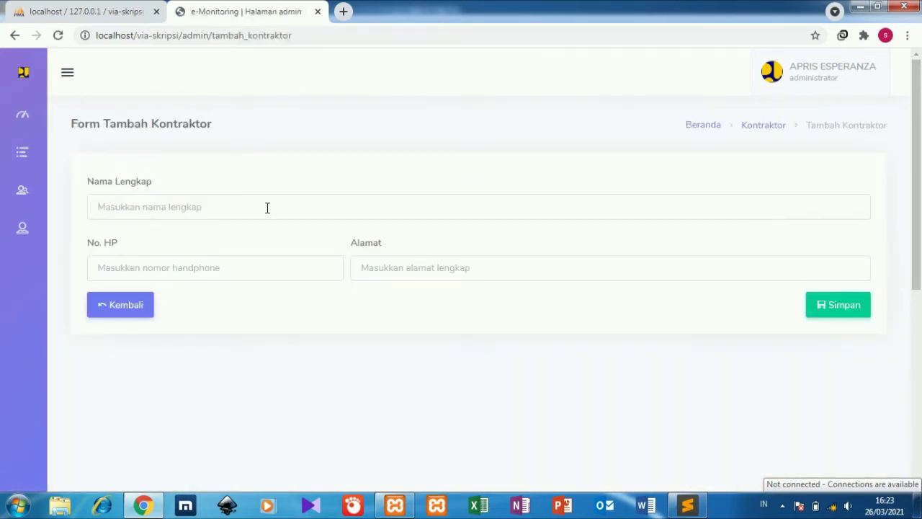
pyautogui.click(266, 207)
pyautogui.write('ahmad')
pyautogui.click(254, 269)
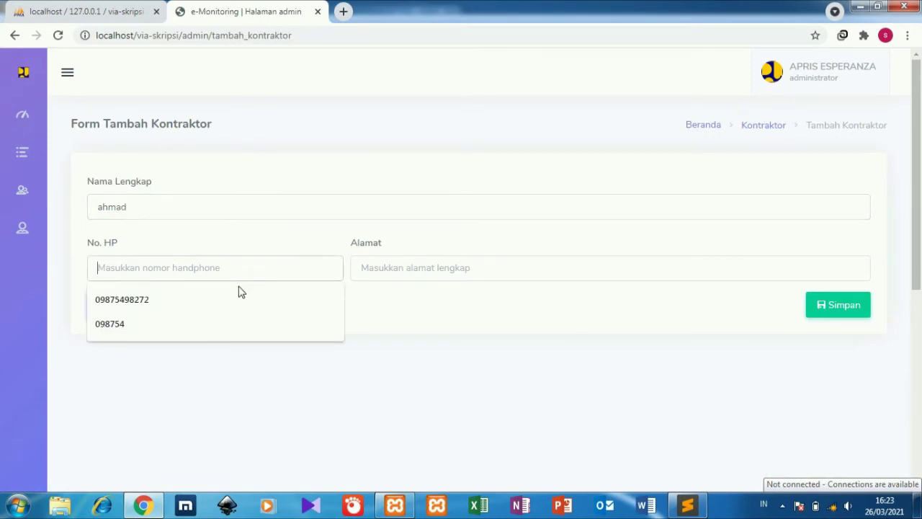
pyautogui.click(232, 298)
pyautogui.click(407, 267)
pyautogui.click(402, 299)
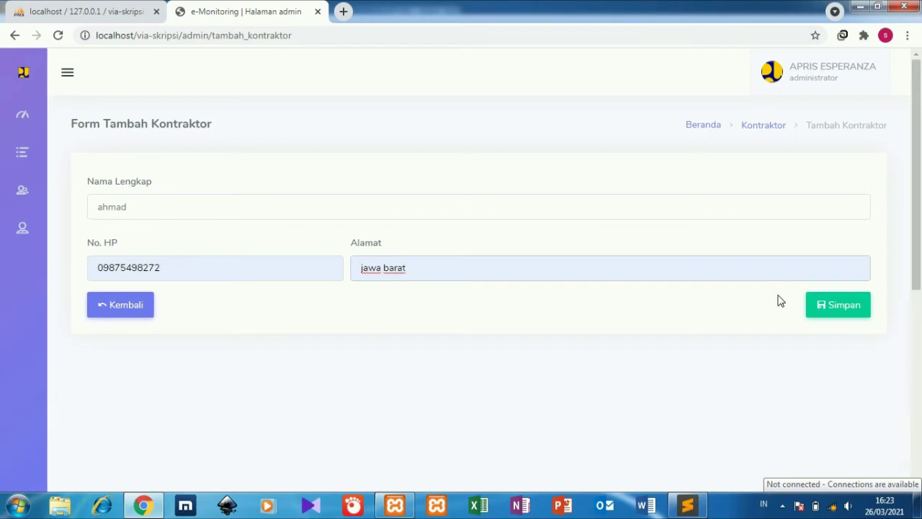
pyautogui.click(834, 304)
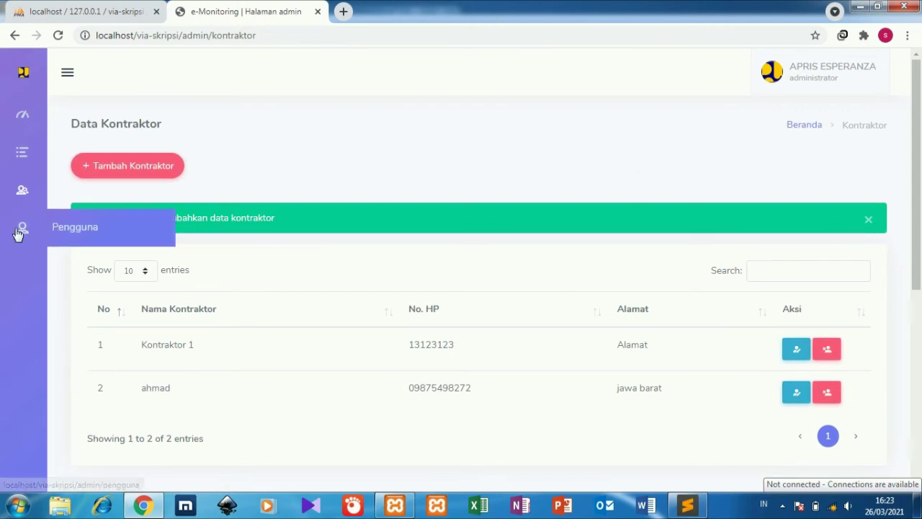
pyautogui.click(61, 227)
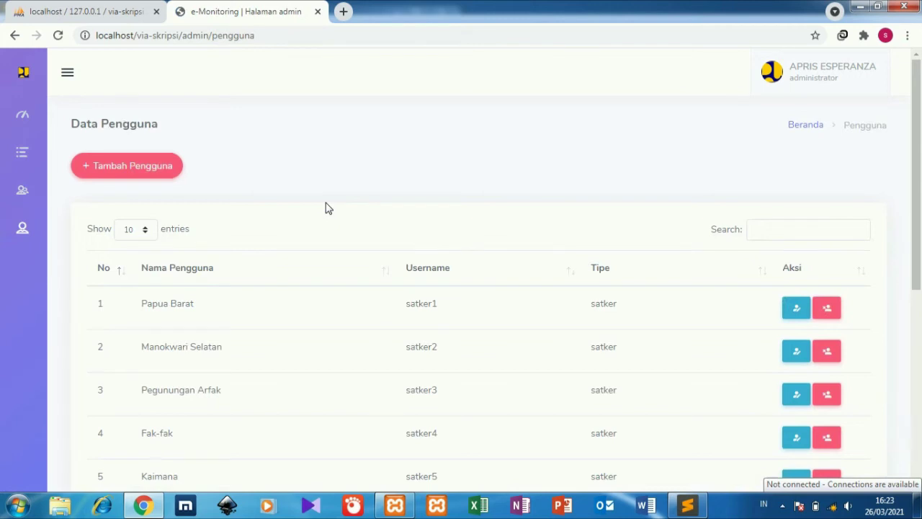
# Start a new user, filling full name and username from saved suggestions.
pyautogui.click(143, 181)
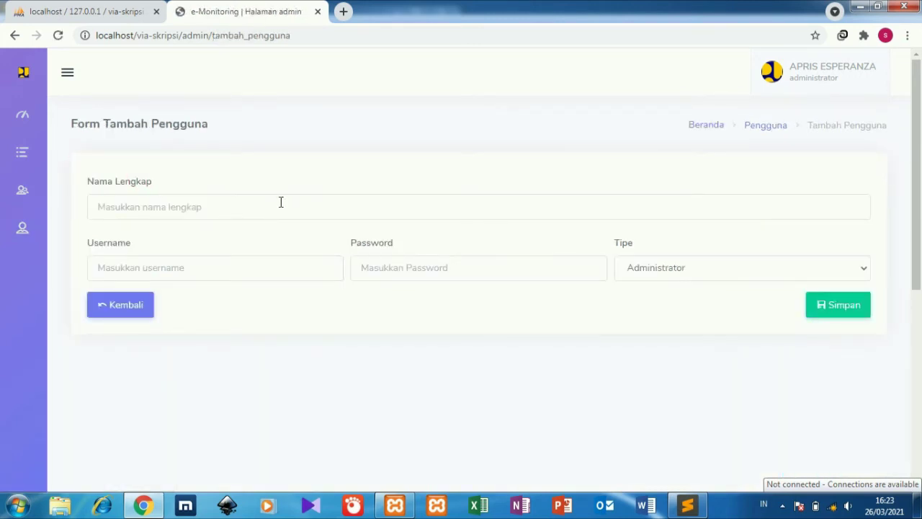
pyautogui.click(285, 209)
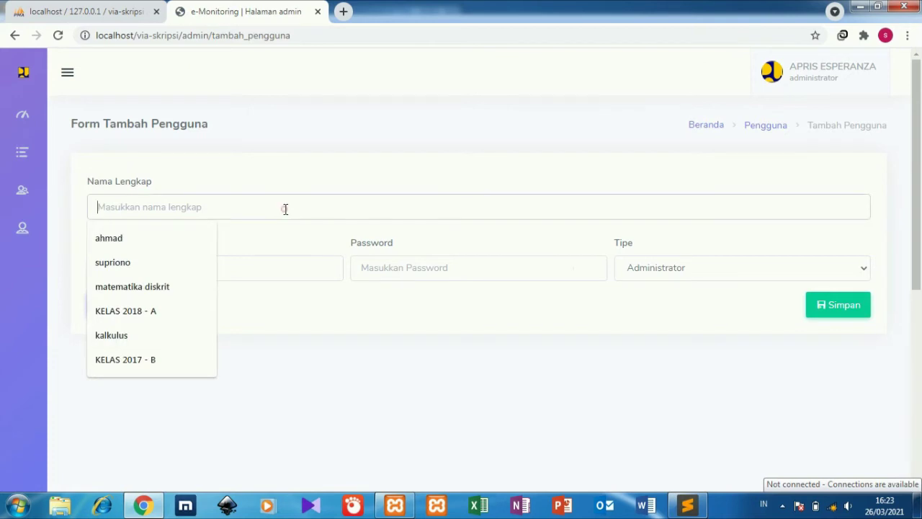
pyautogui.click(165, 248)
pyautogui.click(175, 267)
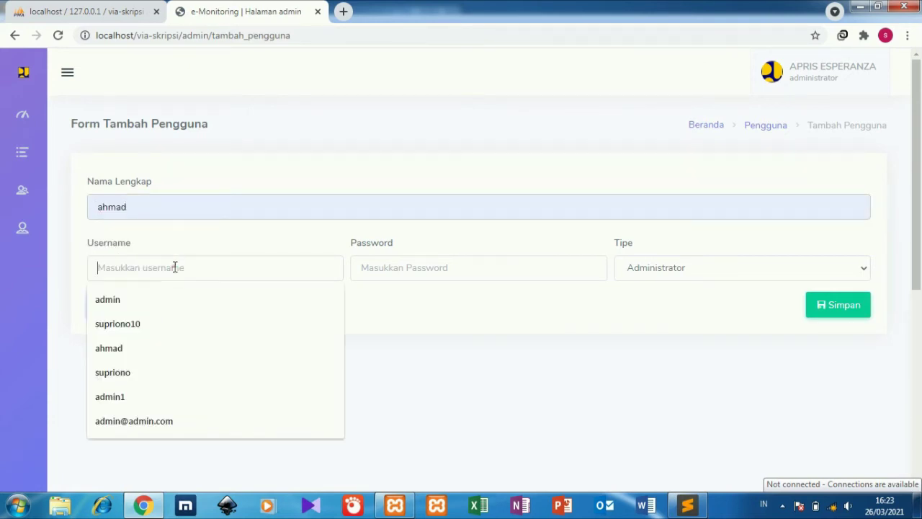
pyautogui.click(154, 352)
# Enter the user's password, set type to Satuan Kerja, and save the account.
pyautogui.click(408, 267)
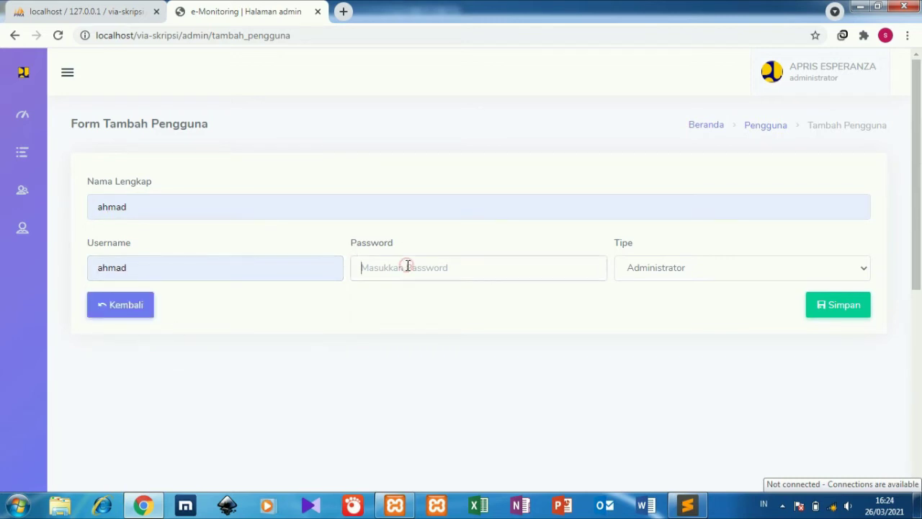
pyautogui.write('a')
pyautogui.click(674, 268)
pyautogui.click(671, 306)
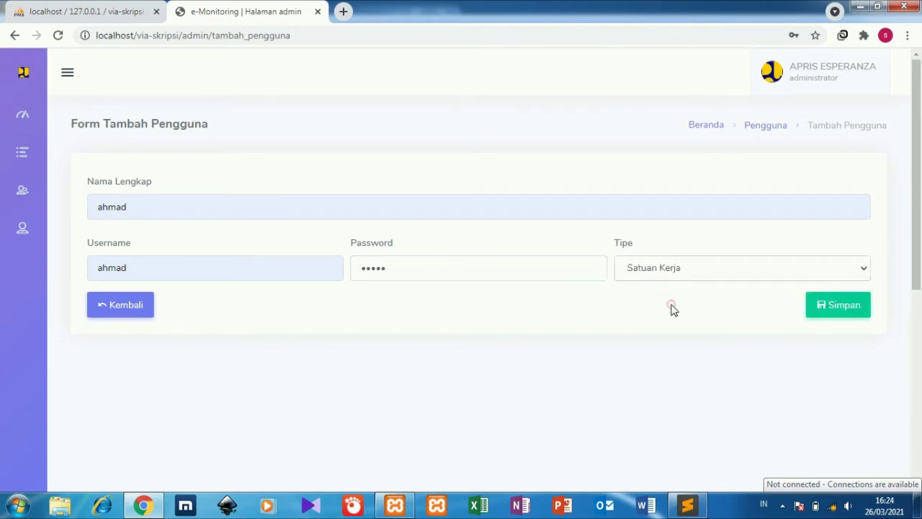
pyautogui.click(834, 308)
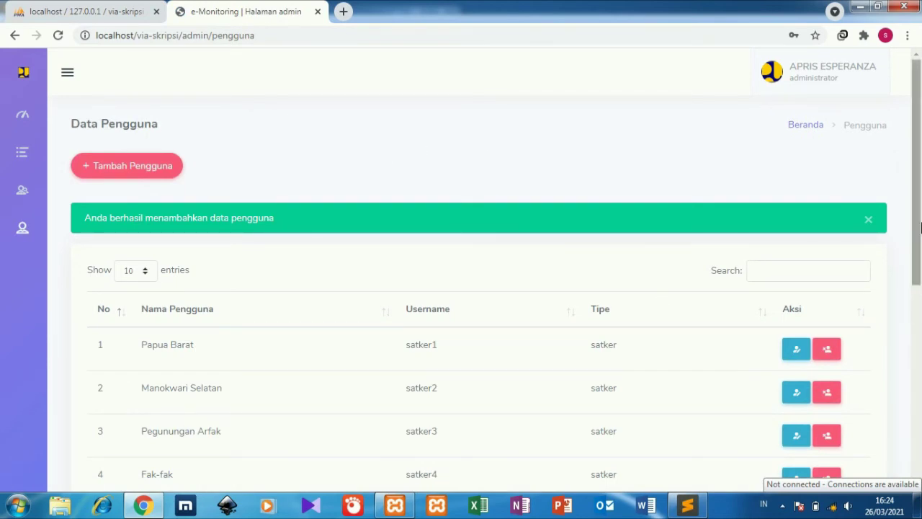
# Open the Papua Barat user's edit form, paste in a new password, and save it.
pyautogui.scroll(-2, 792, 258)
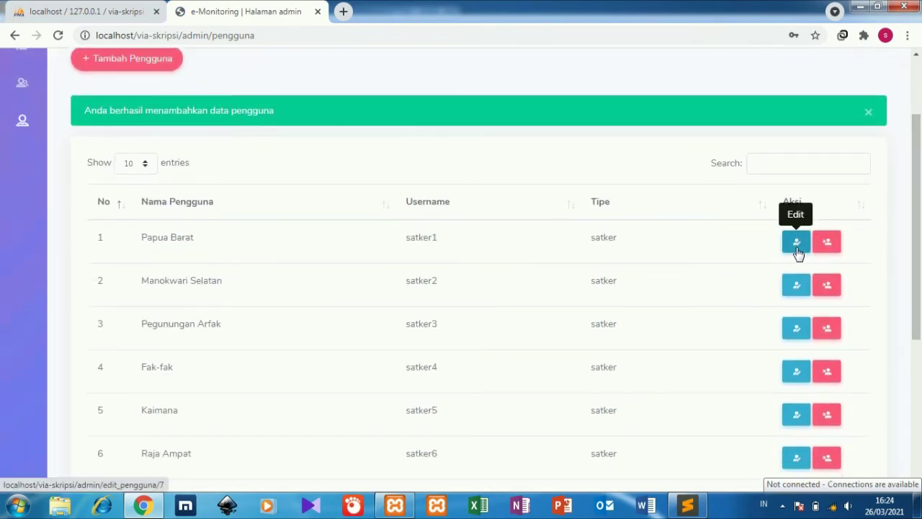
pyautogui.click(797, 247)
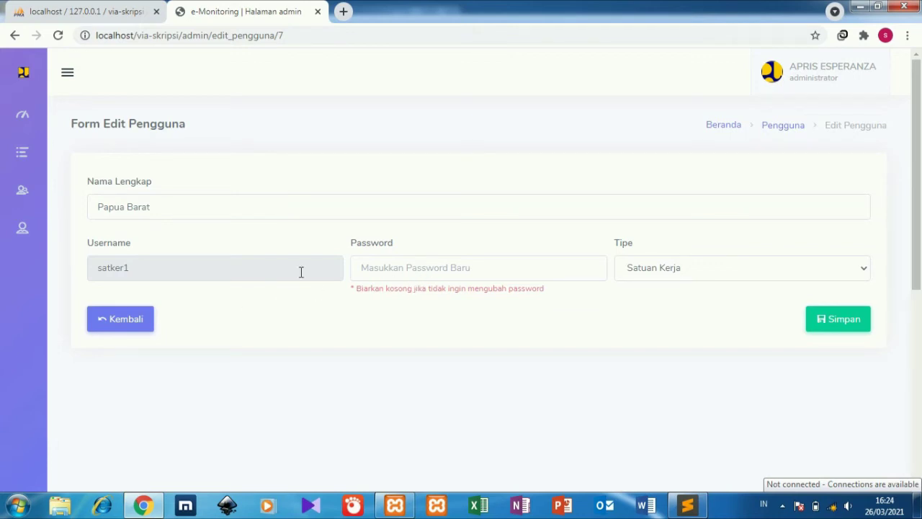
pyautogui.click(141, 267)
pyautogui.moveTo(135, 269); pyautogui.dragTo(89, 268)
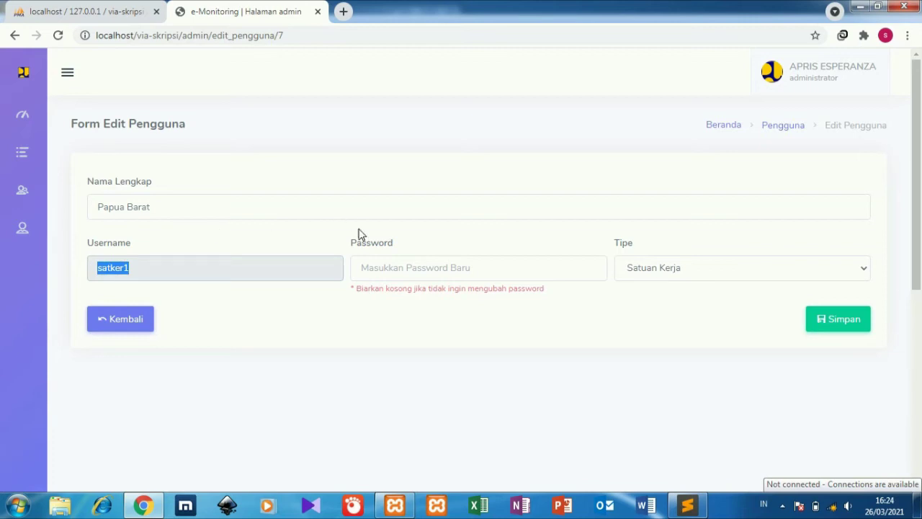
pyautogui.click(378, 257)
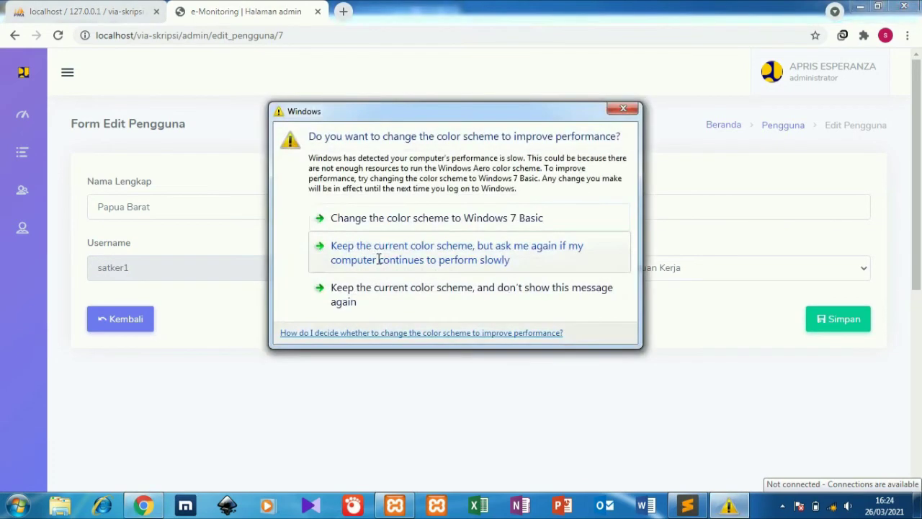
pyautogui.click(623, 108)
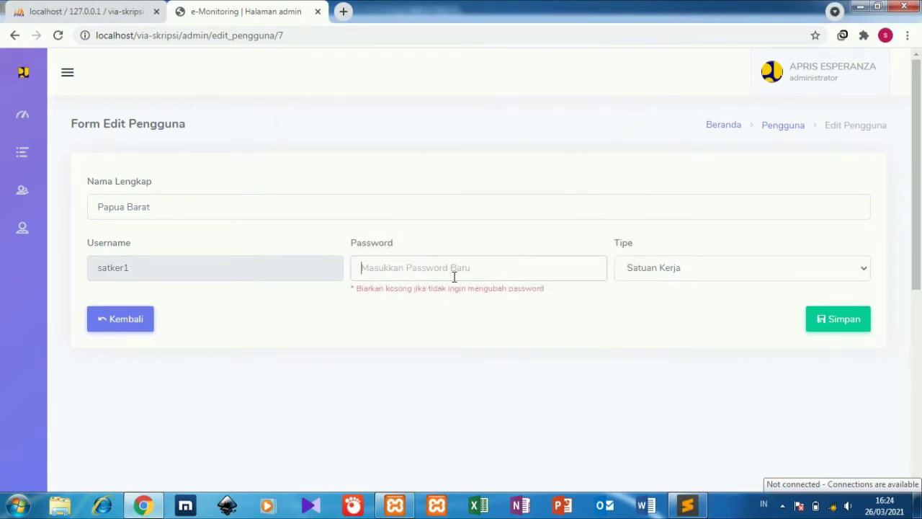
pyautogui.hotkey('ctrl', 'v')
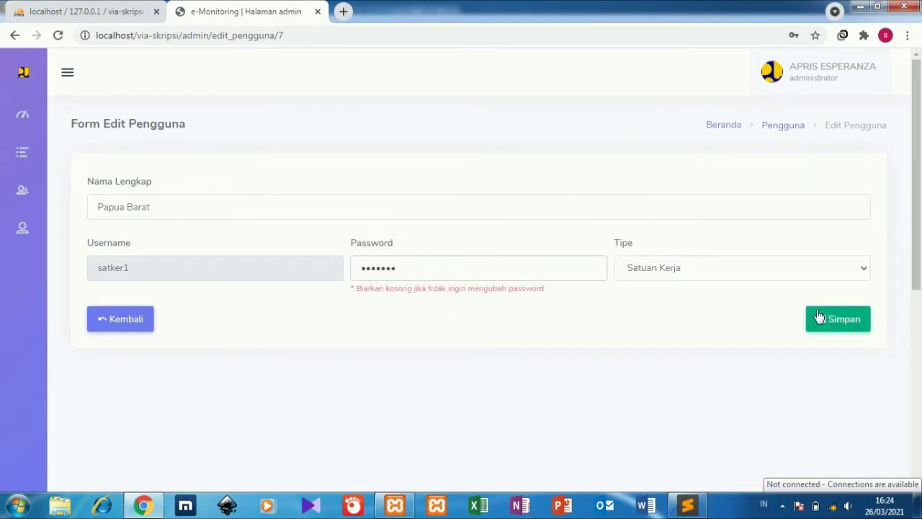
pyautogui.click(818, 317)
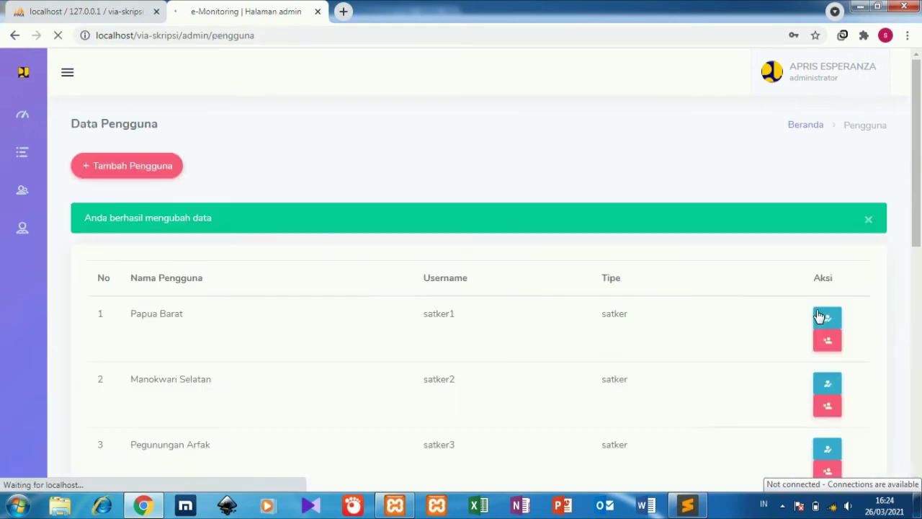
# Sign out of the administrator account and log in as the new satker user.
pyautogui.click(842, 76)
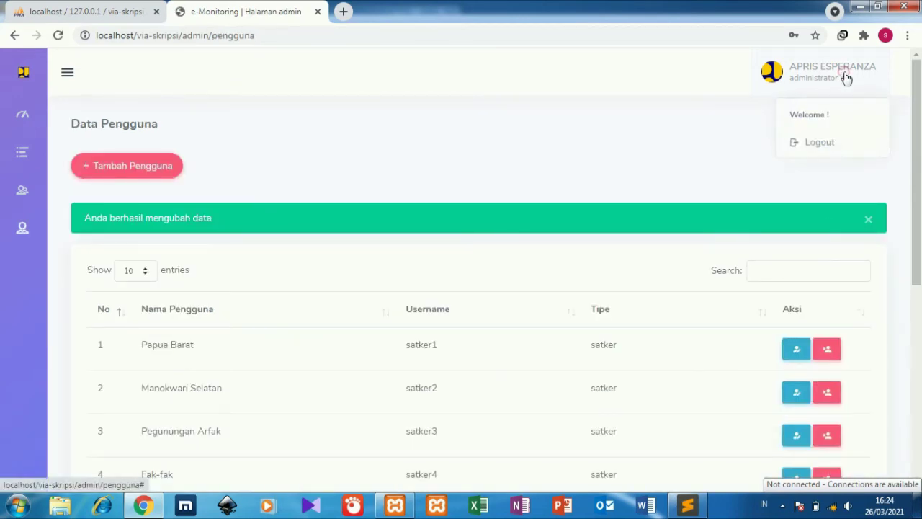
pyautogui.click(821, 141)
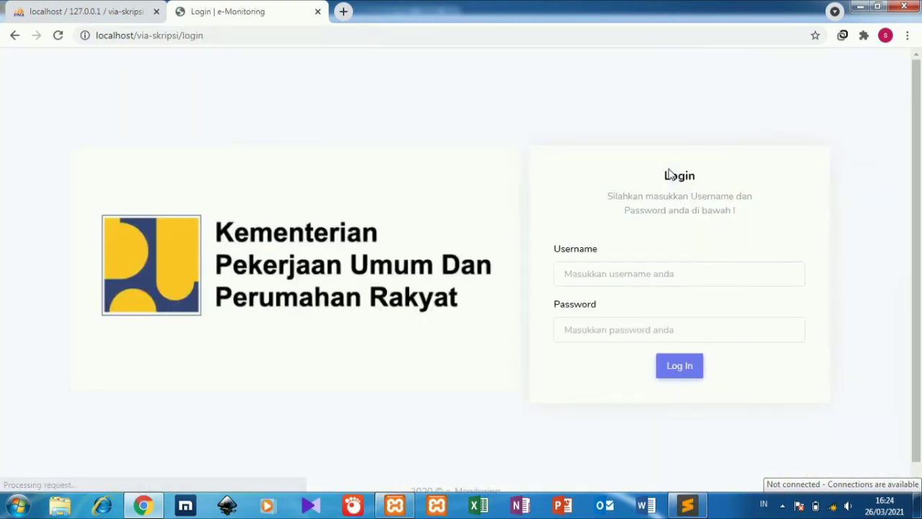
pyautogui.click(621, 274)
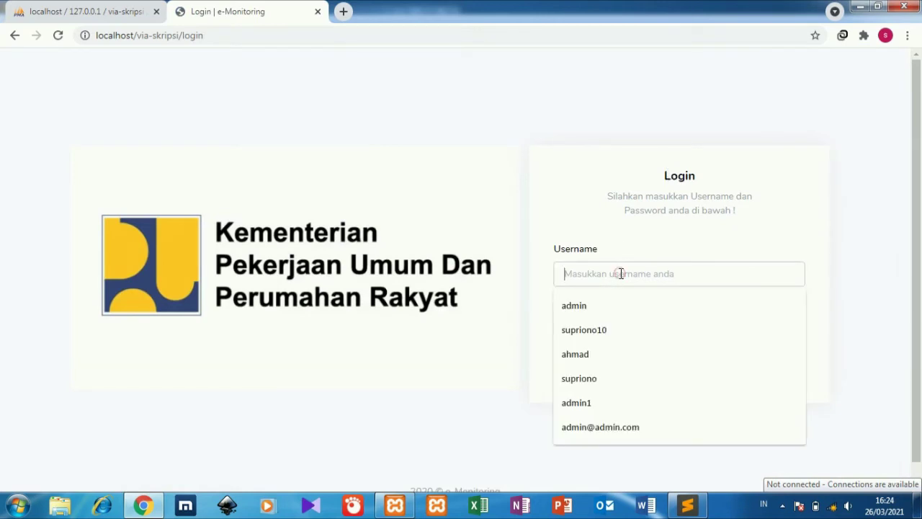
pyautogui.click(585, 352)
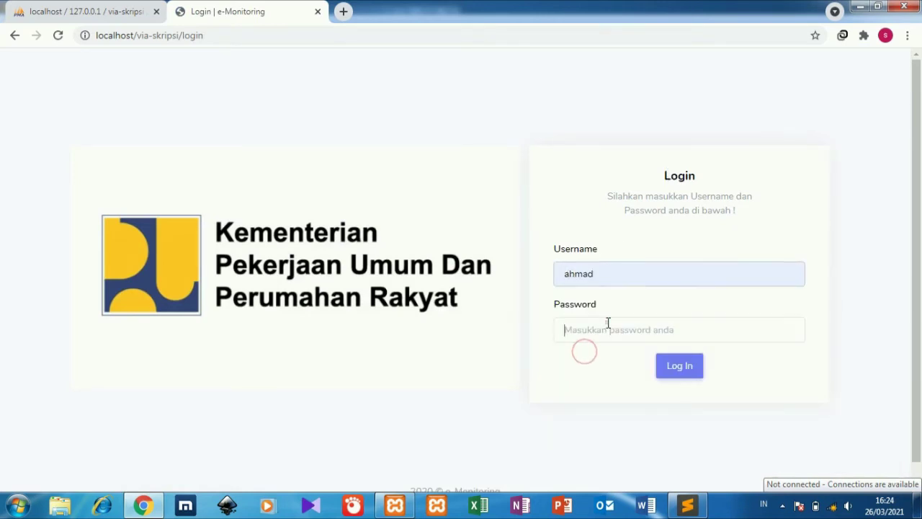
pyautogui.click(607, 324)
pyautogui.write('a')
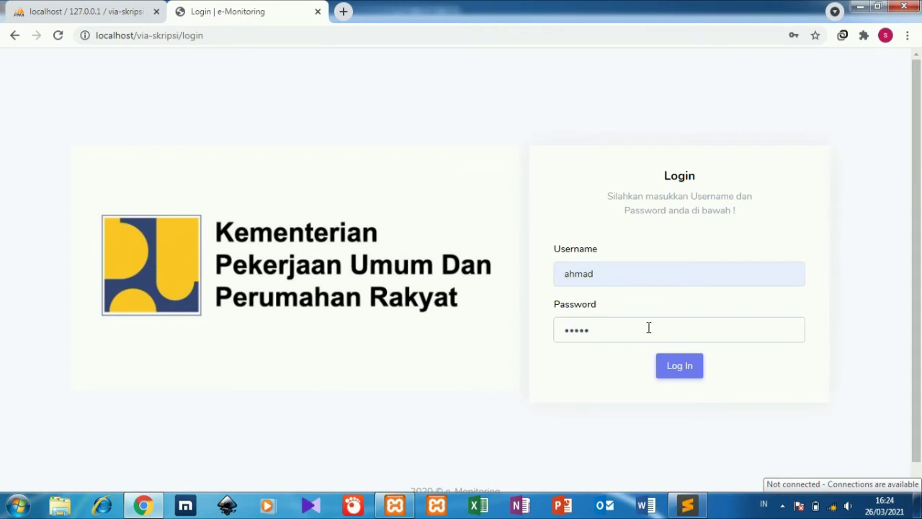
pyautogui.click(678, 372)
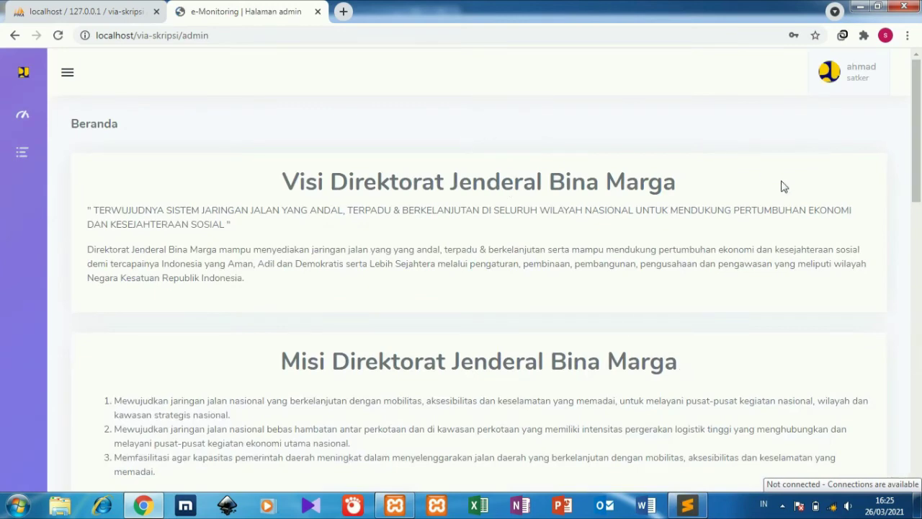
# Check that the satker's Data Proyek list is empty, then sign out.
pyautogui.scroll(-3, 919, 169)
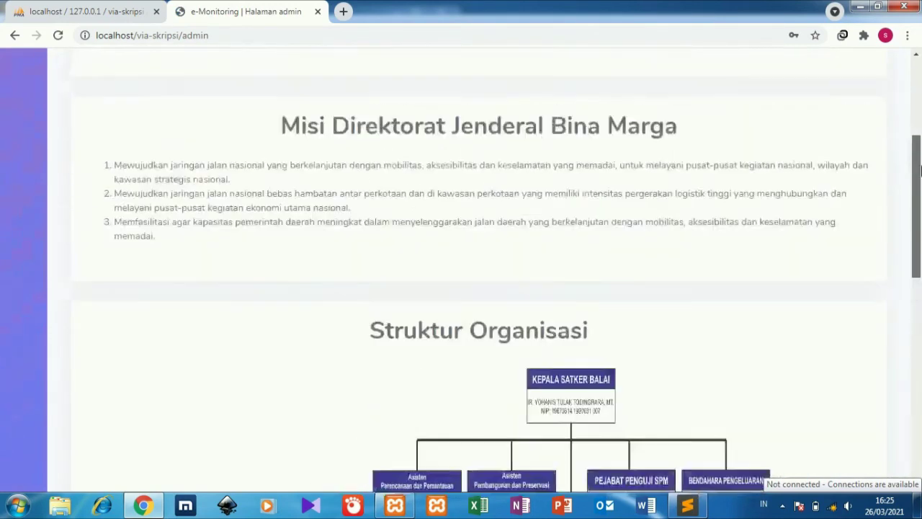
pyautogui.scroll(3, 919, 168)
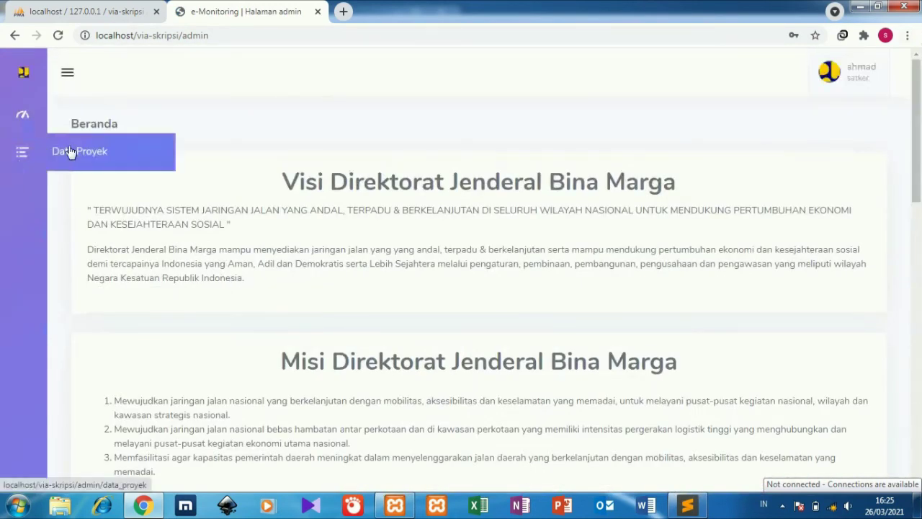
pyautogui.click(71, 151)
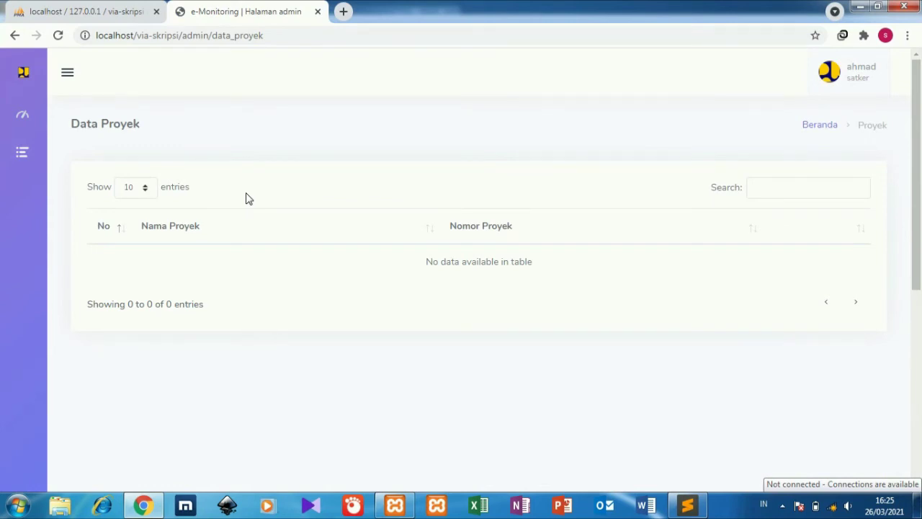
pyautogui.click(860, 75)
pyautogui.click(852, 146)
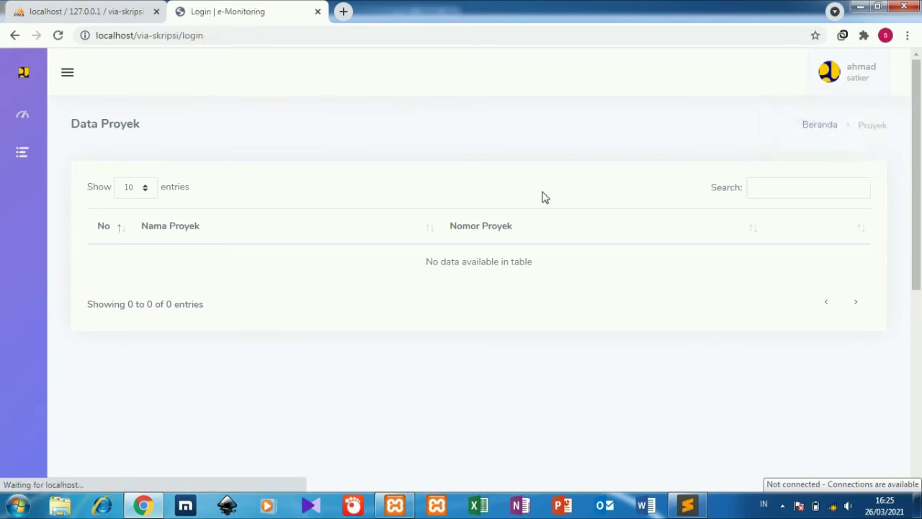
# Log in with the Papua Barat satker's username and password.
pyautogui.click(602, 269)
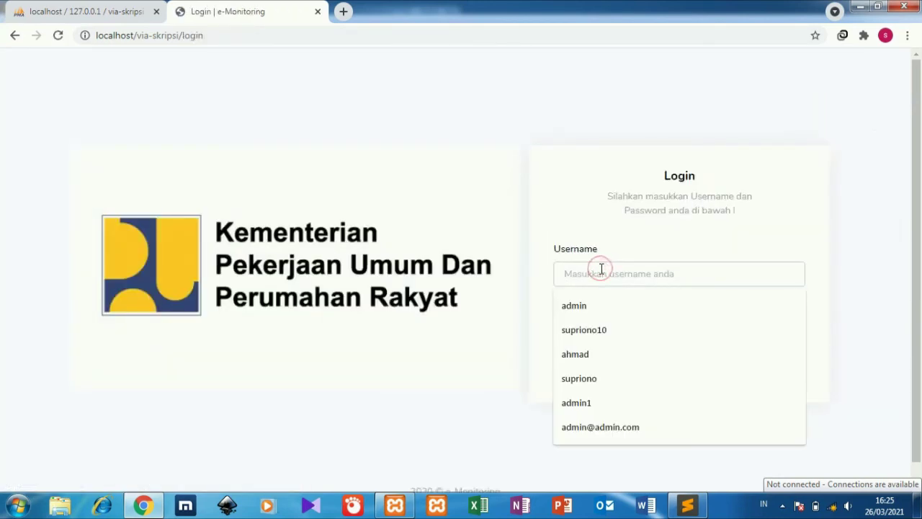
pyautogui.write('satker1')
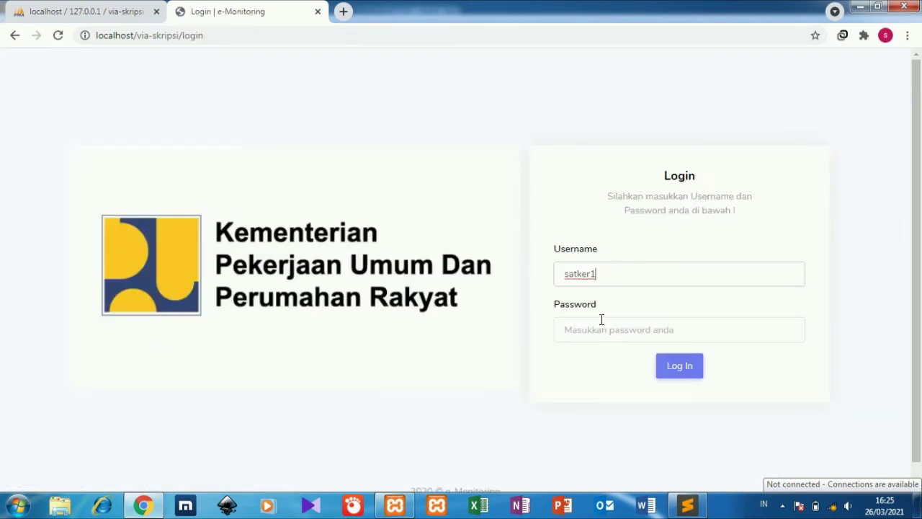
pyautogui.click(601, 319)
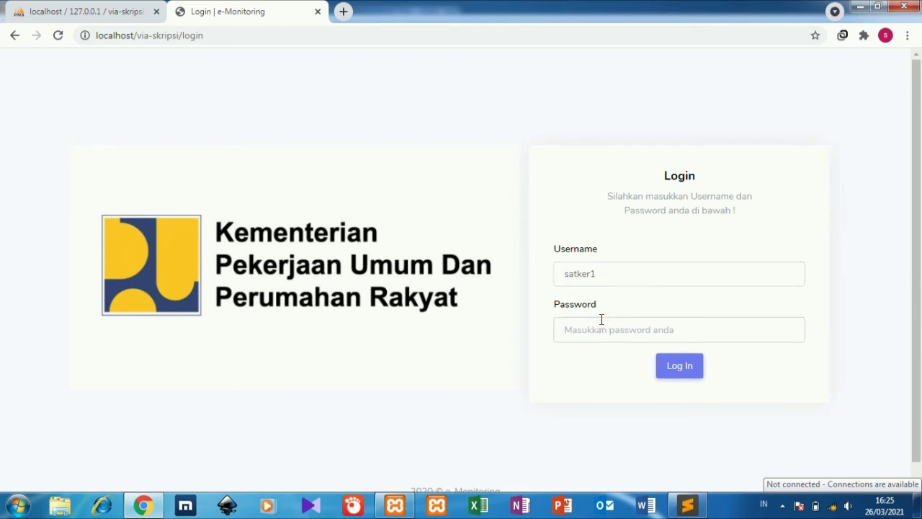
pyautogui.write('satker1')
pyautogui.click(671, 366)
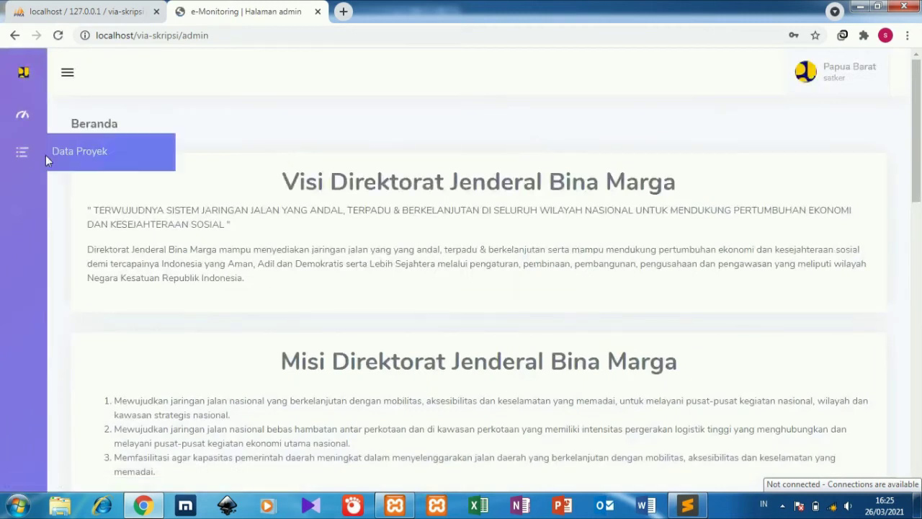
# Update Pembuatan Jalan progress to Rencana 45, Realisasi 86, Deviasi 90 and save.
pyautogui.click(54, 155)
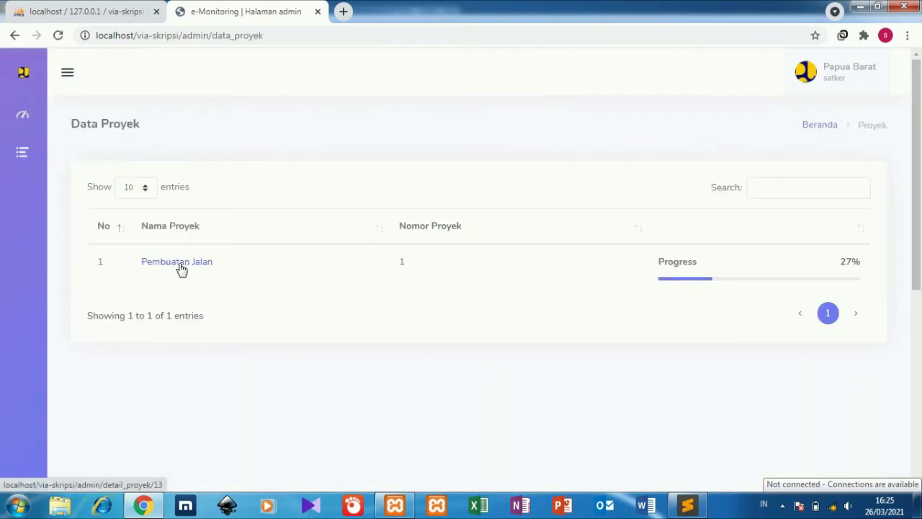
pyautogui.click(181, 269)
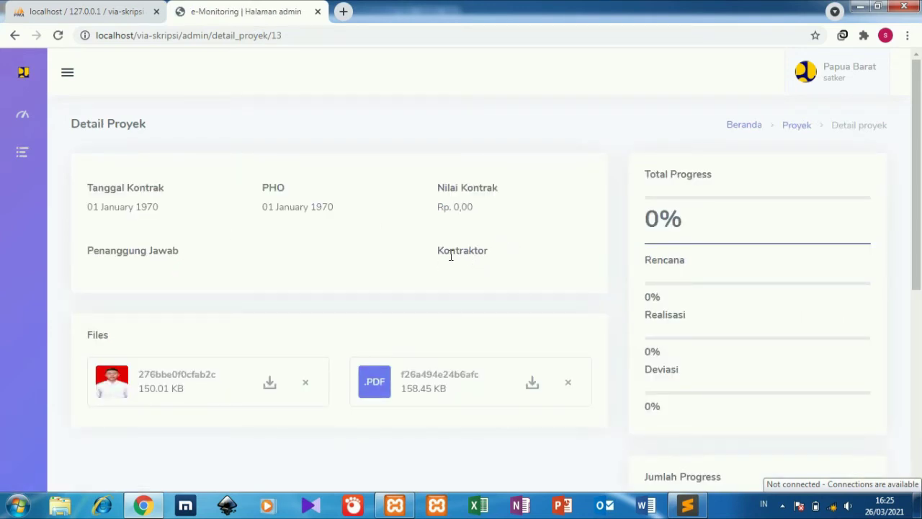
pyautogui.moveTo(919, 227); pyautogui.dragTo(920, 321)
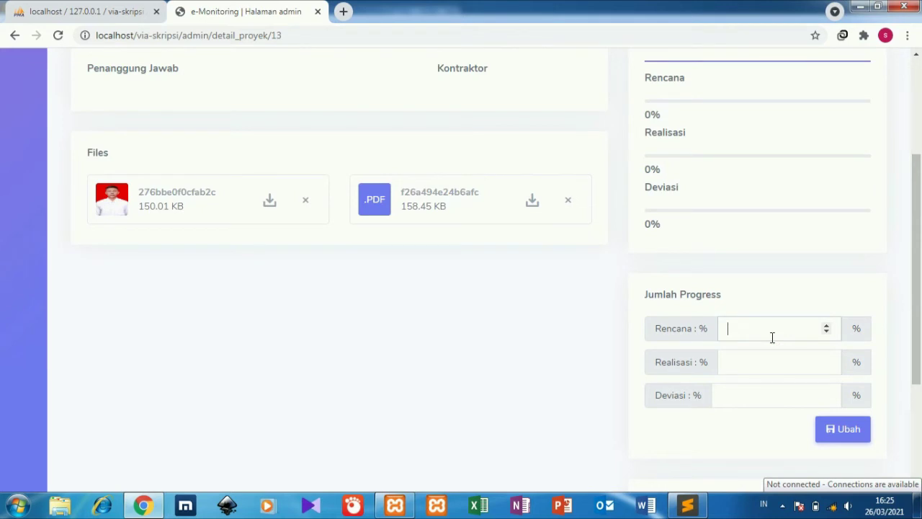
pyautogui.click(762, 364)
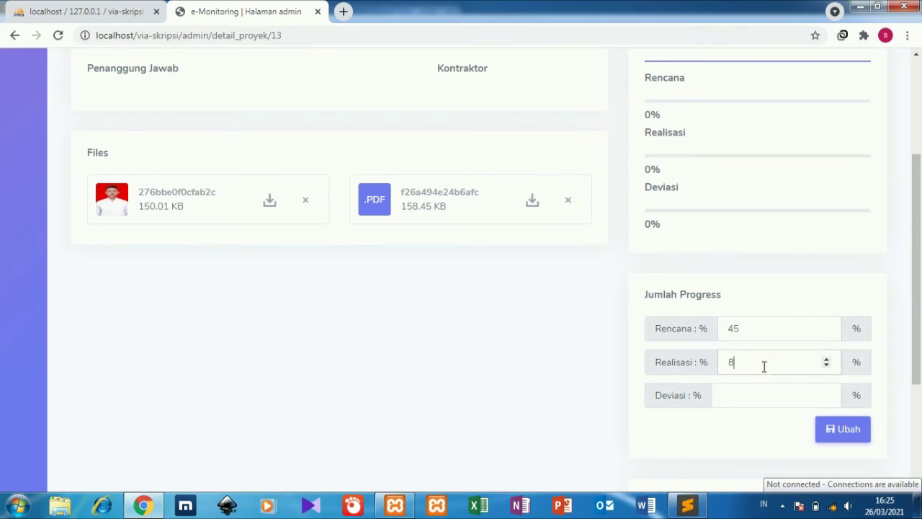
pyautogui.write('86')
pyautogui.click(751, 407)
pyautogui.click(830, 431)
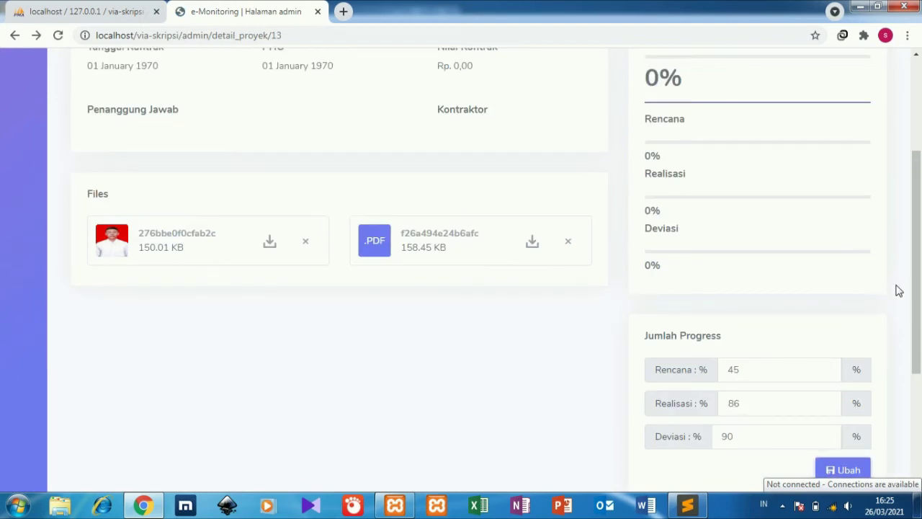
pyautogui.moveTo(920, 228)
pyautogui.mouseDown()
pyautogui.moveTo(920, 172)
pyautogui.moveTo(911, 211)
pyautogui.mouseUp()
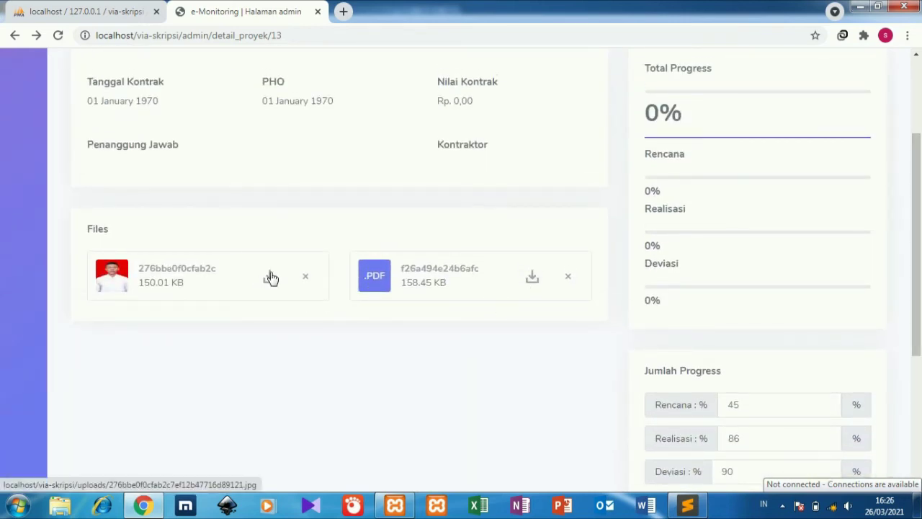
pyautogui.moveTo(920, 193); pyautogui.dragTo(920, 129)
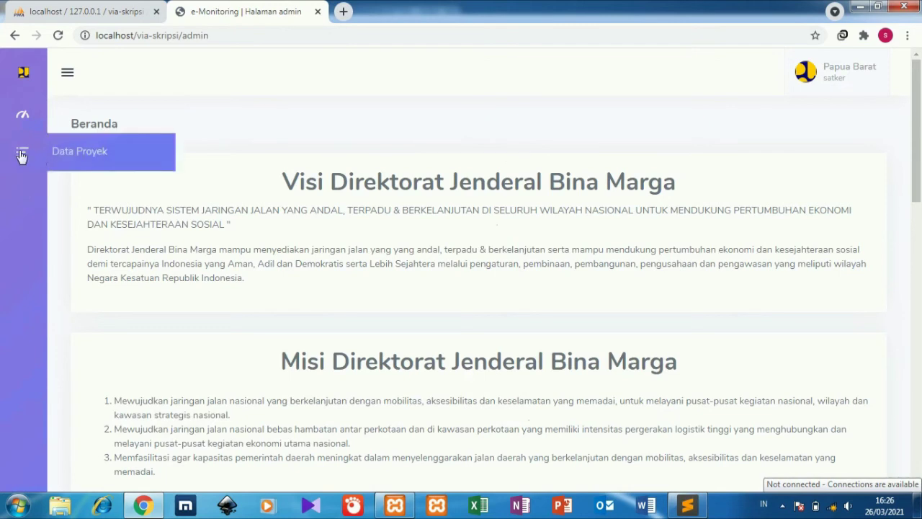
# Return to Data Proyek showing Pembuatan Jalan at 27%, then sign out to the login page.
pyautogui.click(83, 153)
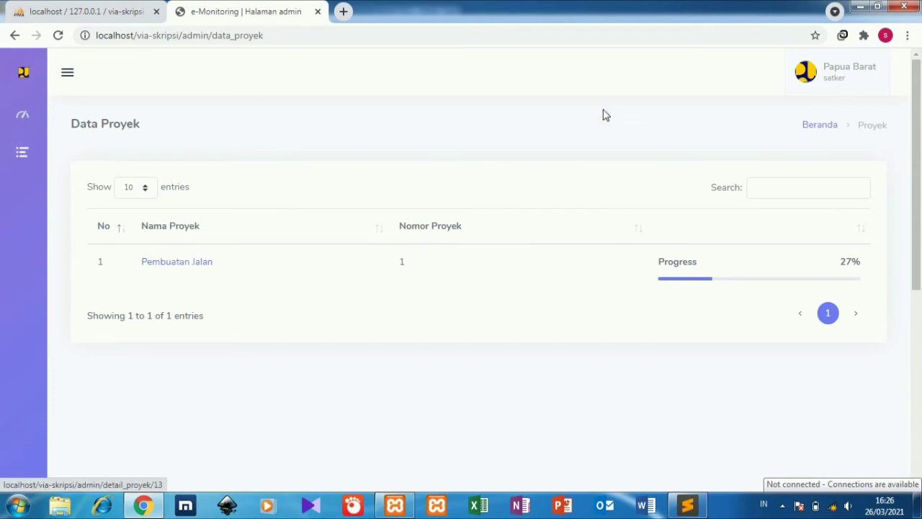
pyautogui.click(854, 78)
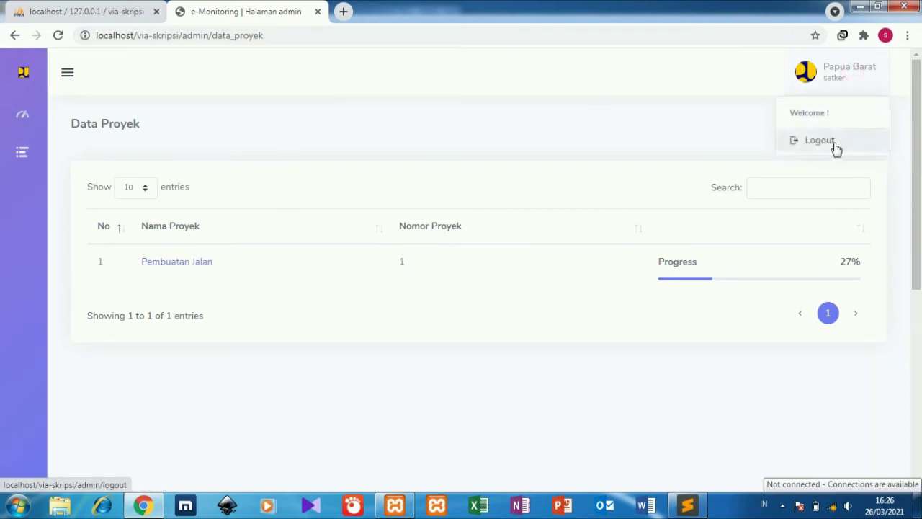
pyautogui.click(834, 149)
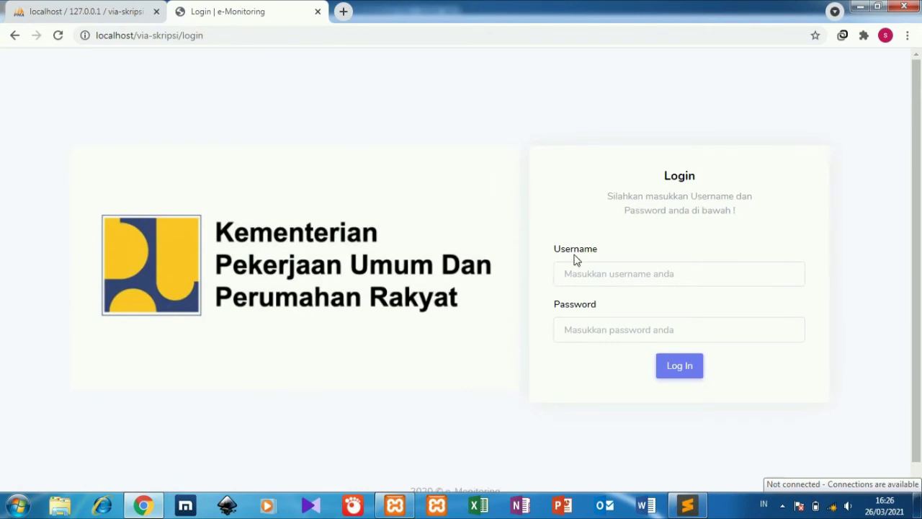
pyautogui.click(580, 278)
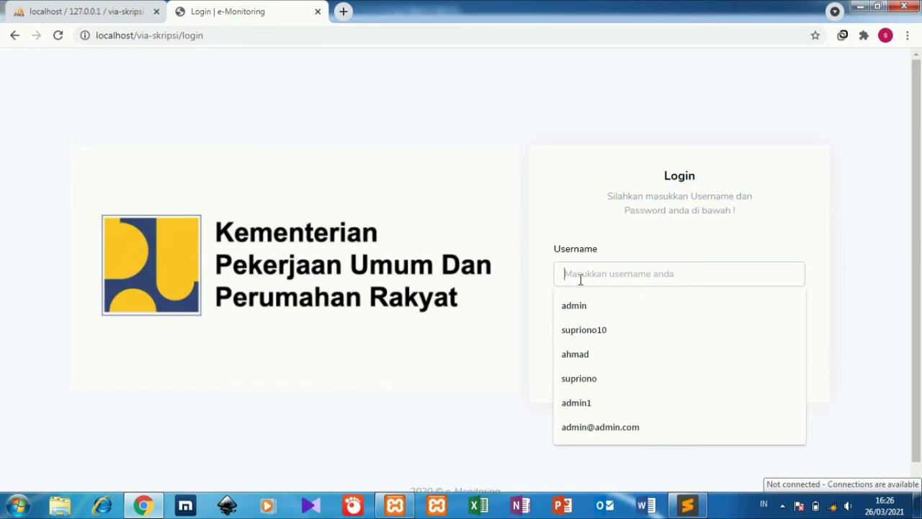
# Copy the admin username from line 3 of the Sublime Text notes, then return to Chrome.
pyautogui.click(696, 502)
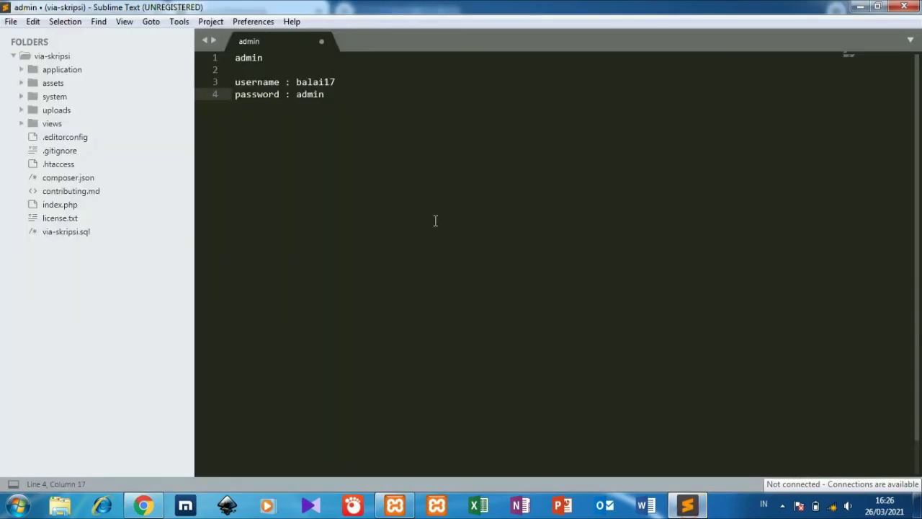
pyautogui.moveTo(337, 77); pyautogui.dragTo(288, 84)
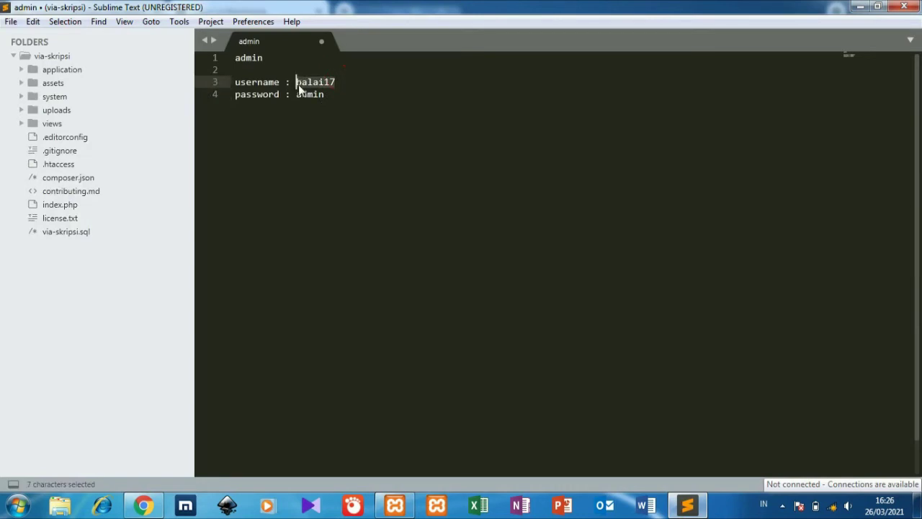
pyautogui.hotkey('ctrl', 'c')
pyautogui.click(143, 504)
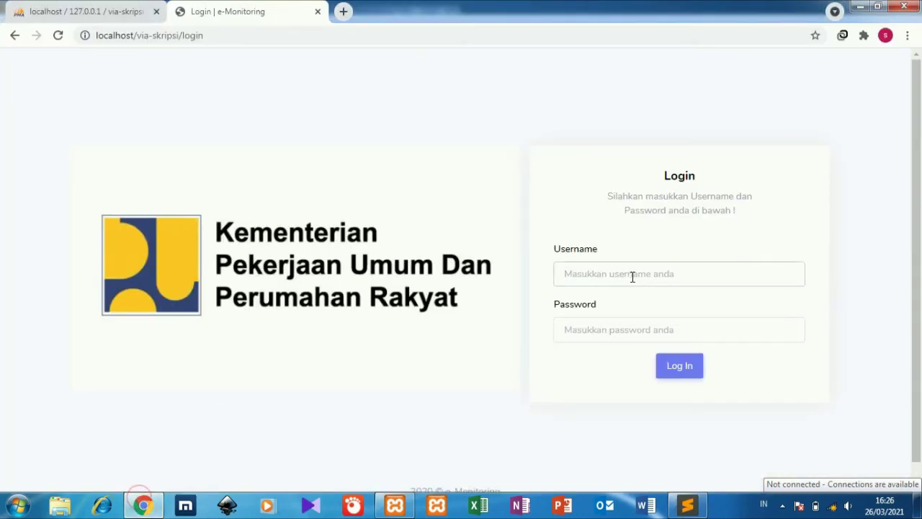
# Log in to e-Monitoring as admin with the pasted username and password.
pyautogui.hotkey('ctrl', 'v')
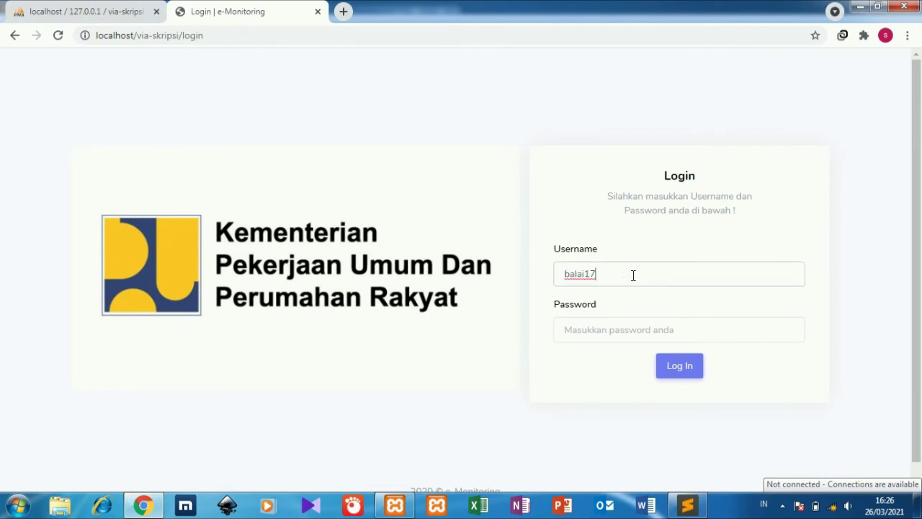
pyautogui.click(613, 336)
pyautogui.write('b')
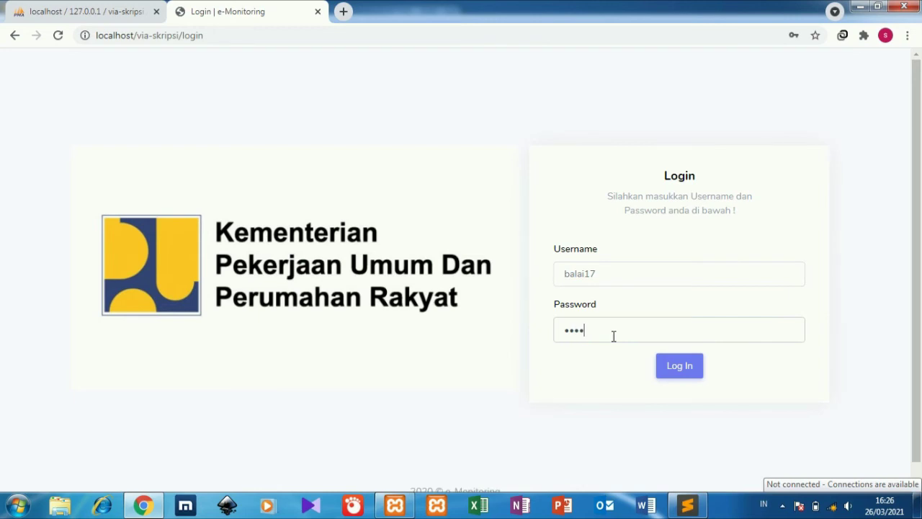
pyautogui.click(658, 363)
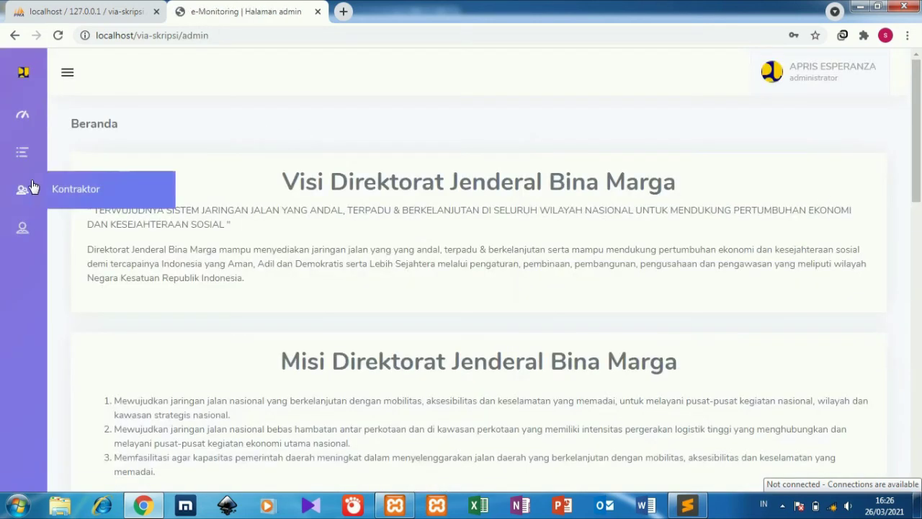
# Set the new user as Satker and Kontraktor of pembuatan jalan di des-desa, save, then log out.
pyautogui.click(29, 152)
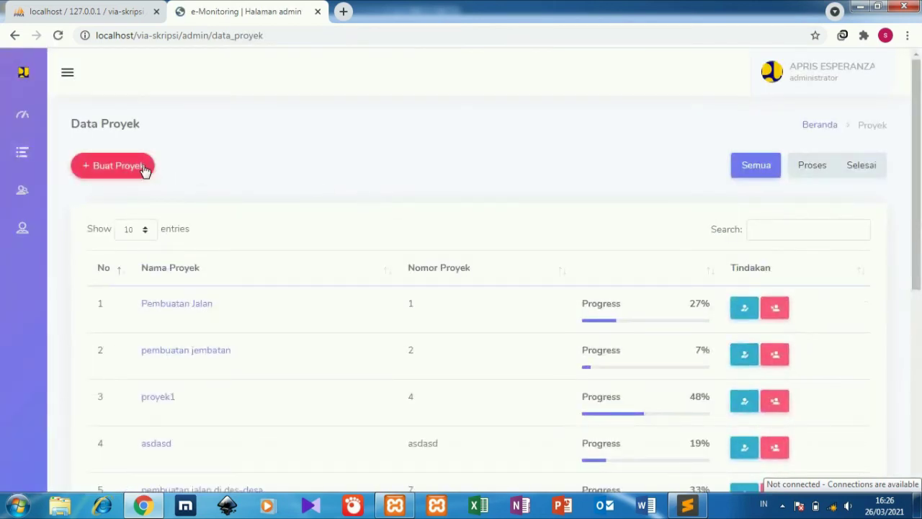
pyautogui.moveTo(915, 164); pyautogui.dragTo(908, 298)
pyautogui.click(741, 243)
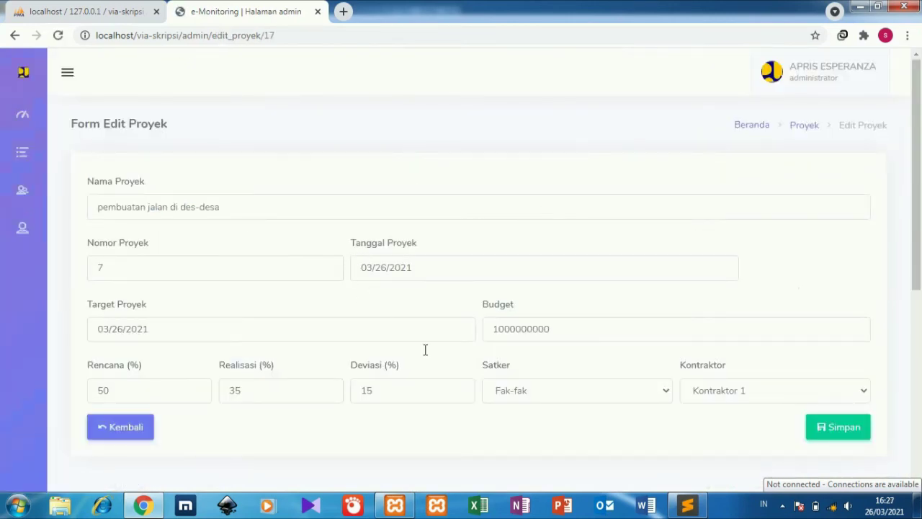
pyautogui.click(595, 407)
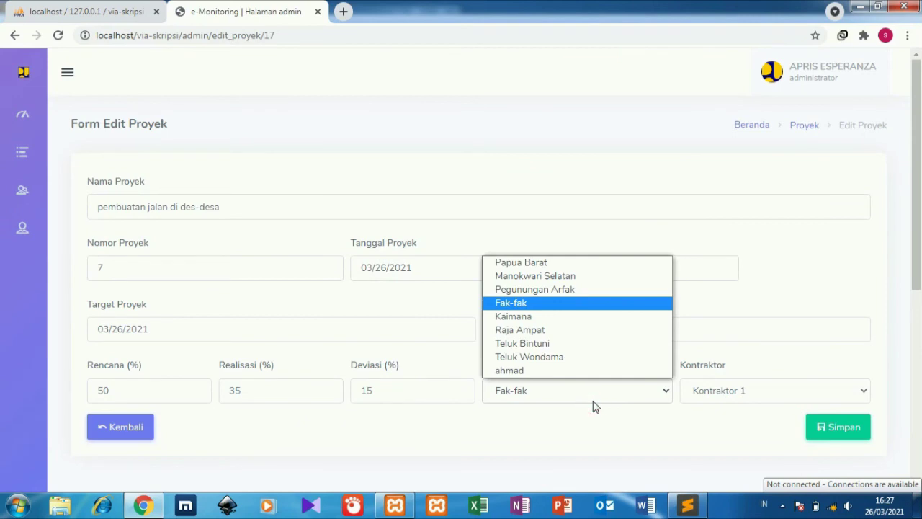
pyautogui.click(594, 407)
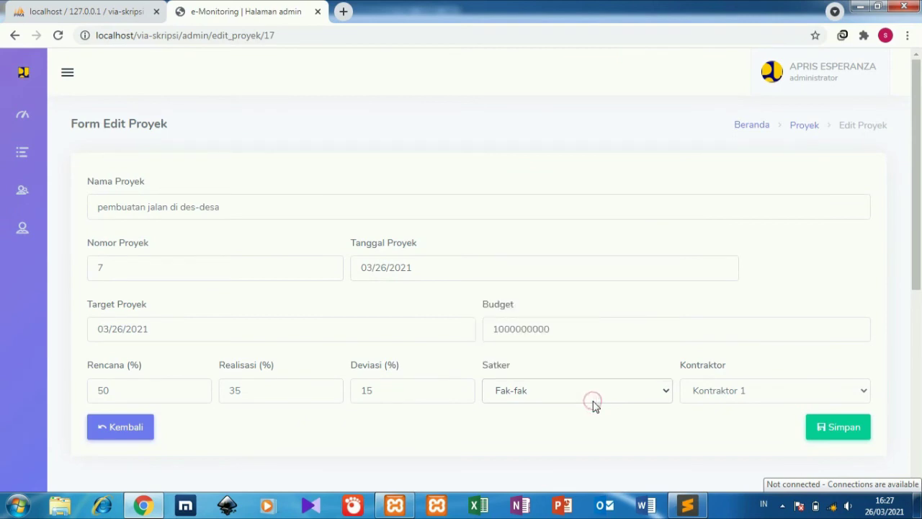
pyautogui.click(595, 406)
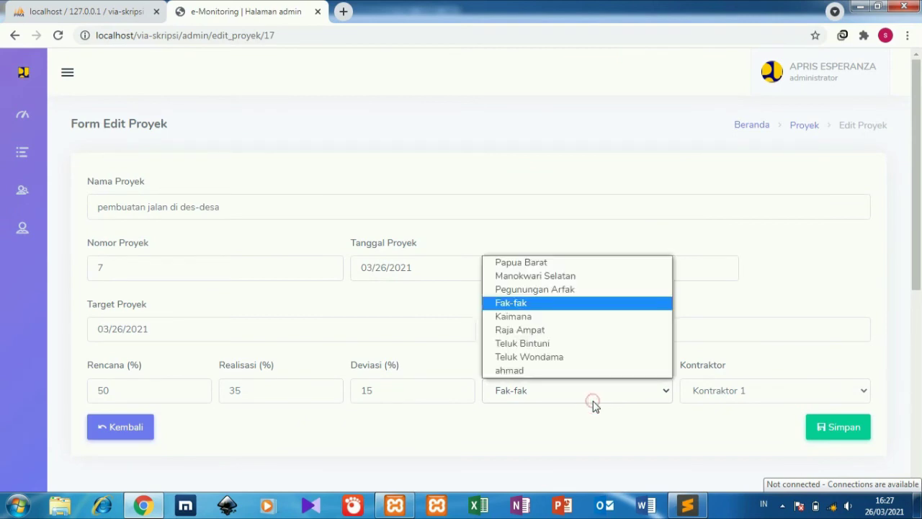
pyautogui.click(547, 375)
pyautogui.click(766, 392)
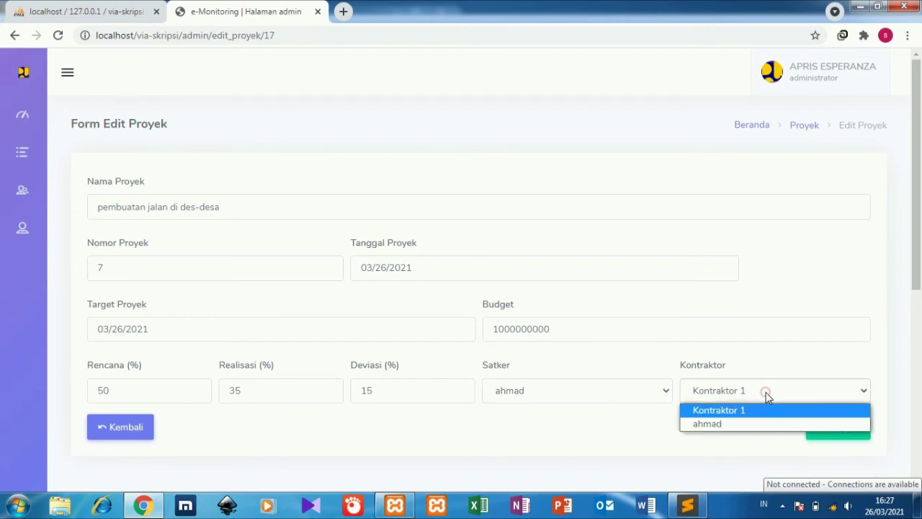
pyautogui.click(746, 423)
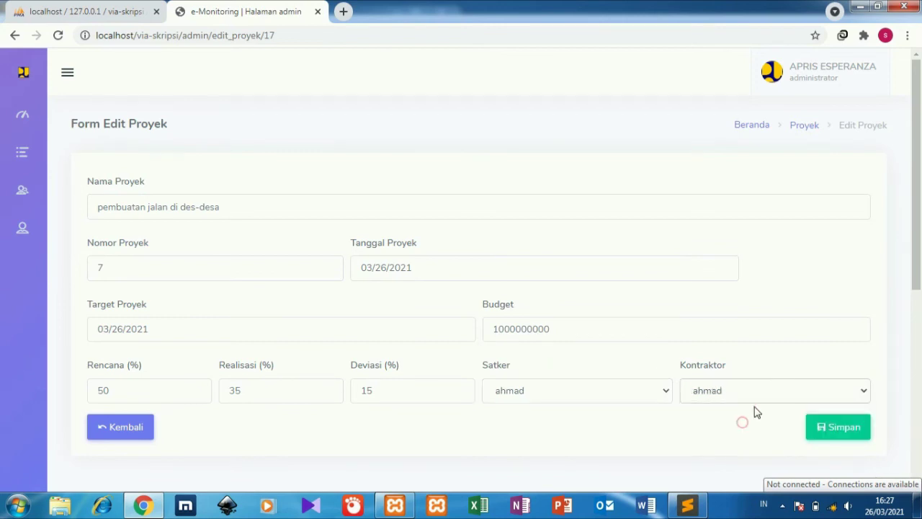
pyautogui.click(847, 436)
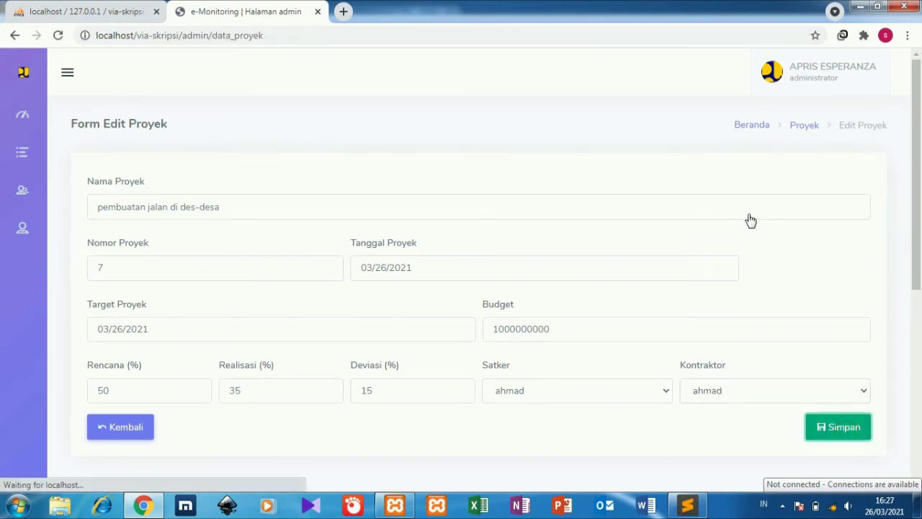
pyautogui.click(856, 93)
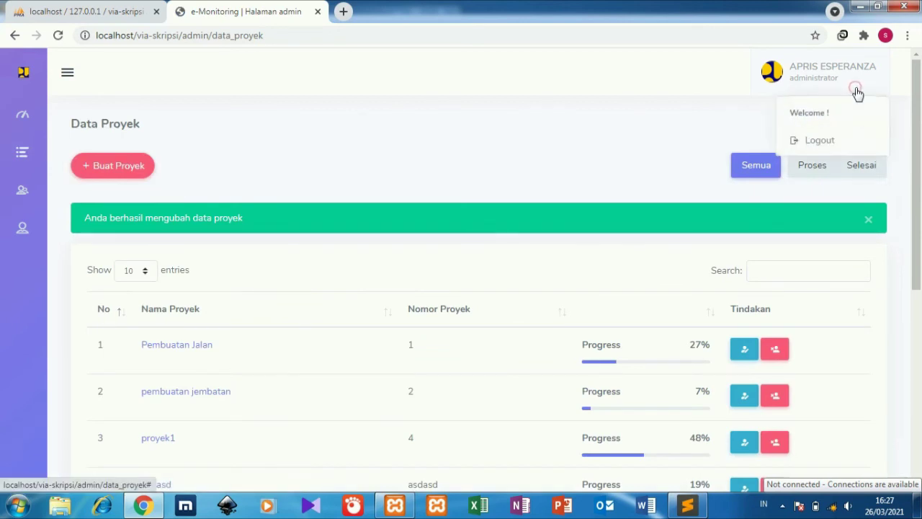
pyautogui.click(826, 144)
# Sign in as the satker using the saved autocomplete username and its password.
pyautogui.click(598, 271)
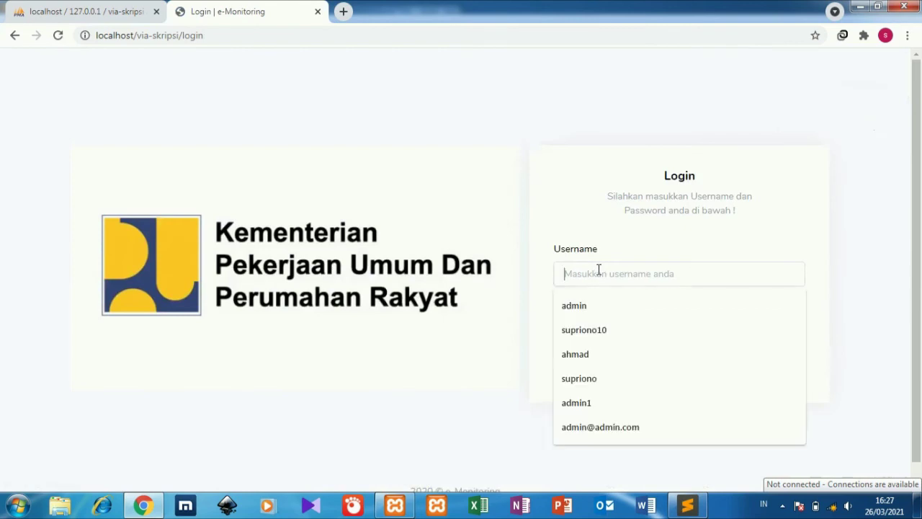
pyautogui.click(575, 354)
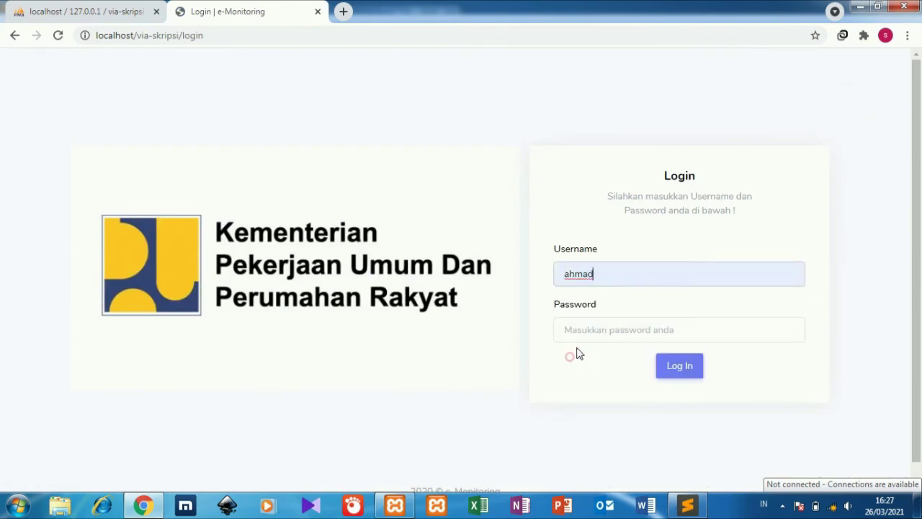
pyautogui.click(607, 328)
pyautogui.write('a')
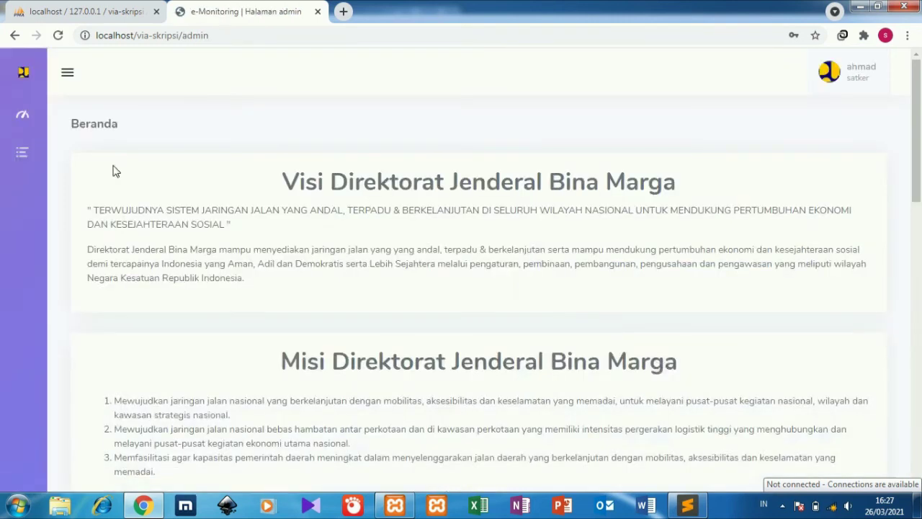
# Open the pembuatan jalan di des-desa details from Data Proyek and scroll down.
pyautogui.moveTo(21, 152)
pyautogui.click(80, 151)
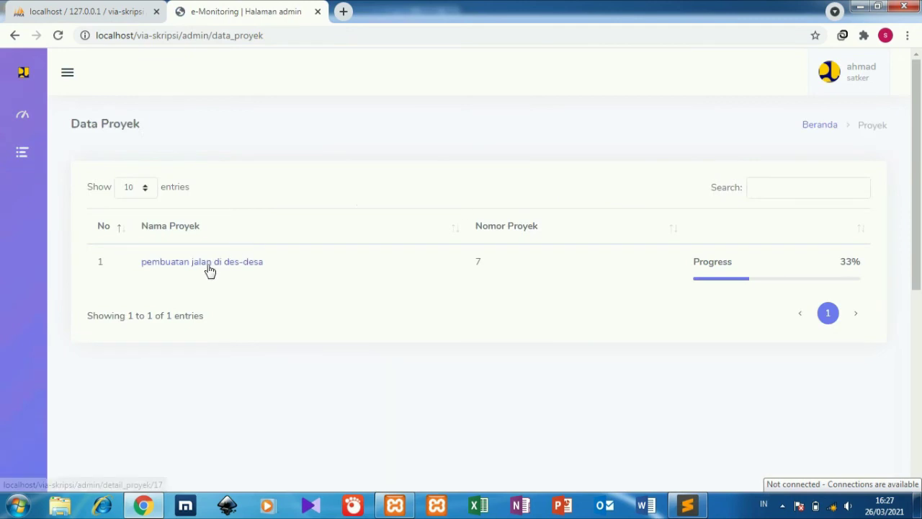
pyautogui.click(208, 270)
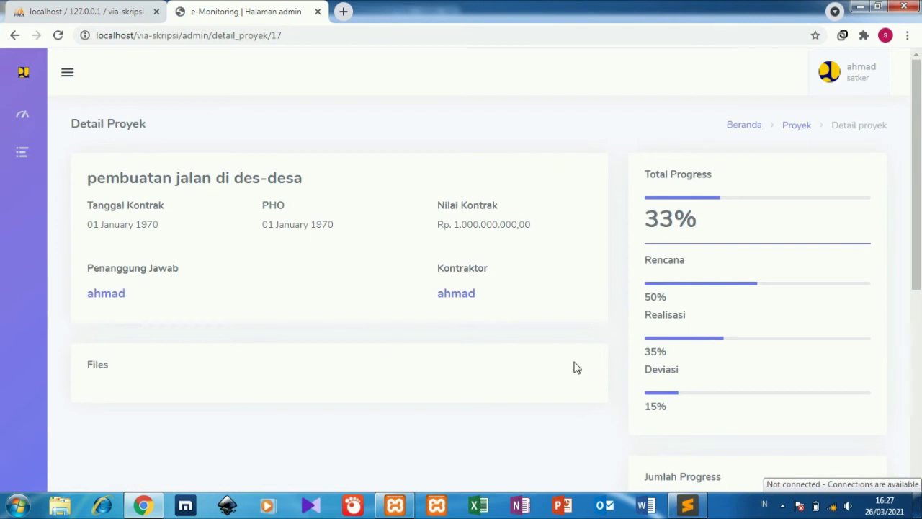
pyautogui.moveTo(912, 158); pyautogui.dragTo(906, 240)
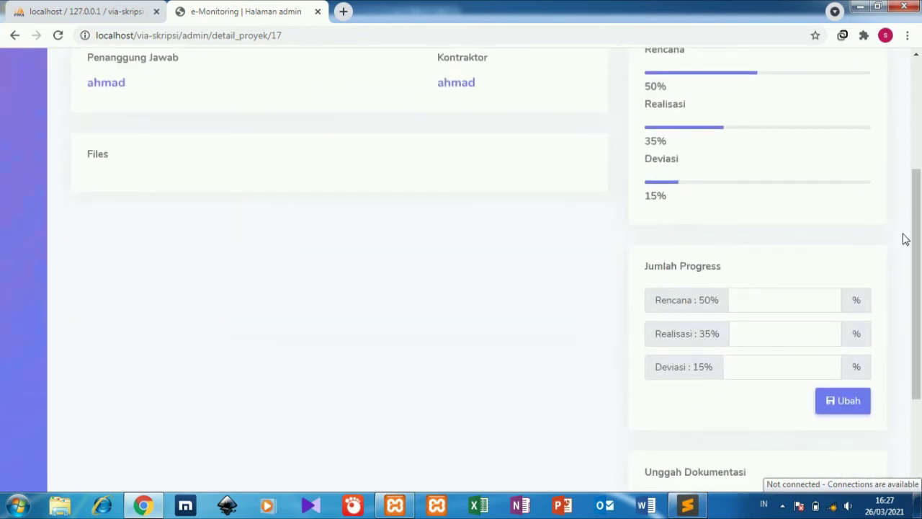
# Enter Rencana 45, Realisasi 50 and Deviasi 50 in Jumlah Progress and save with Ubah.
pyautogui.click(759, 304)
pyautogui.click(775, 359)
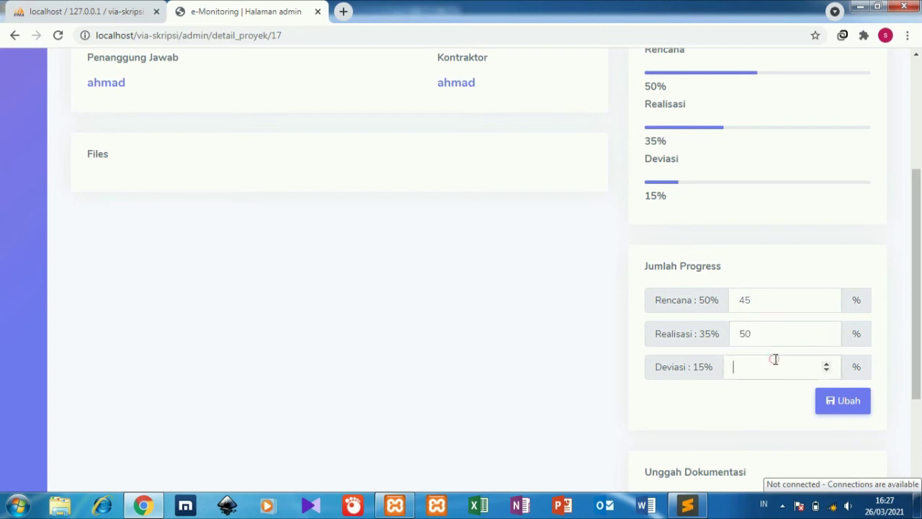
pyautogui.write('50')
pyautogui.click(855, 417)
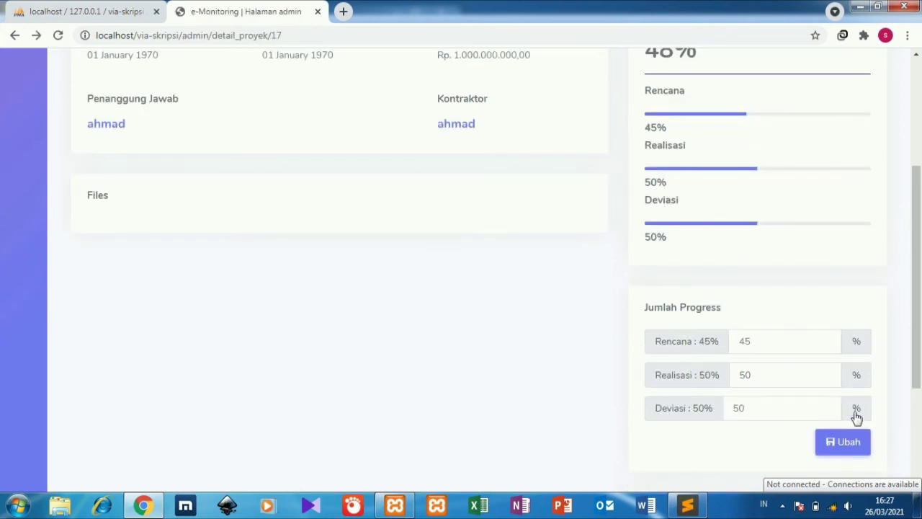
pyautogui.moveTo(916, 249); pyautogui.dragTo(916, 270)
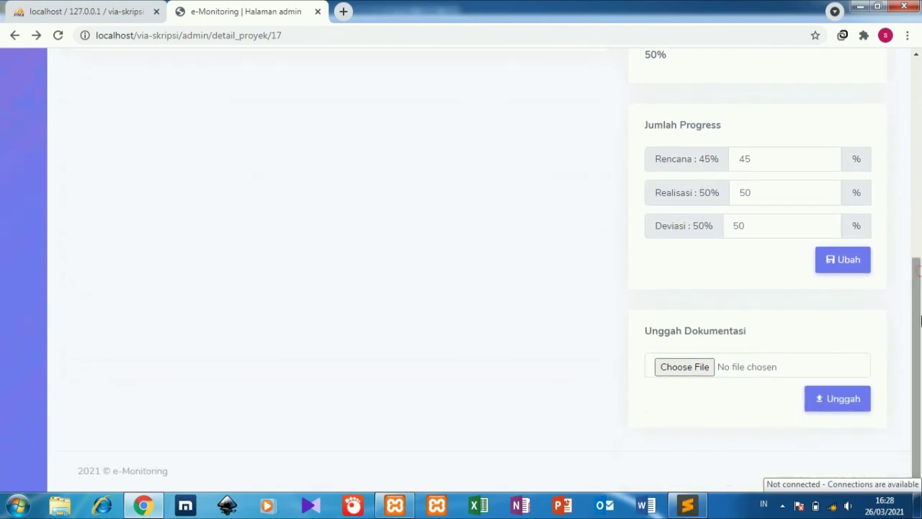
# Attempt to upload a license text file, then dismiss the file-type error.
pyautogui.click(685, 376)
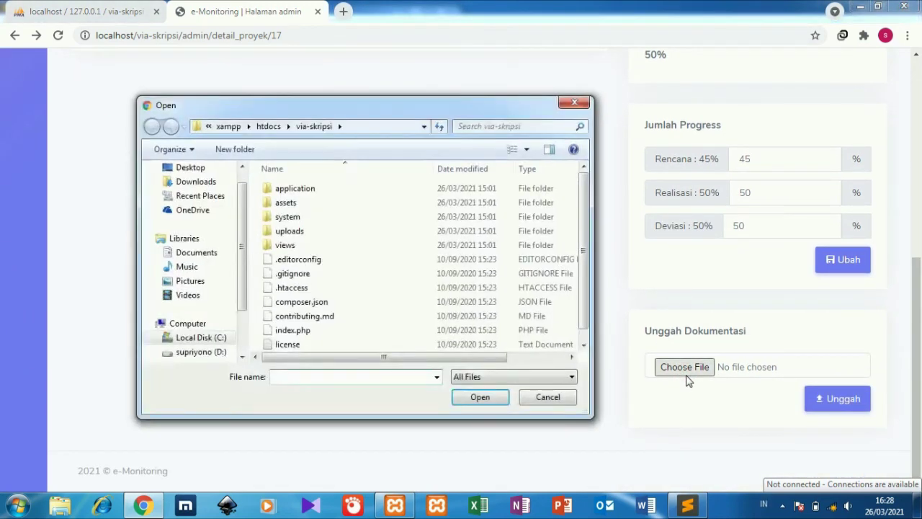
pyautogui.click(288, 345)
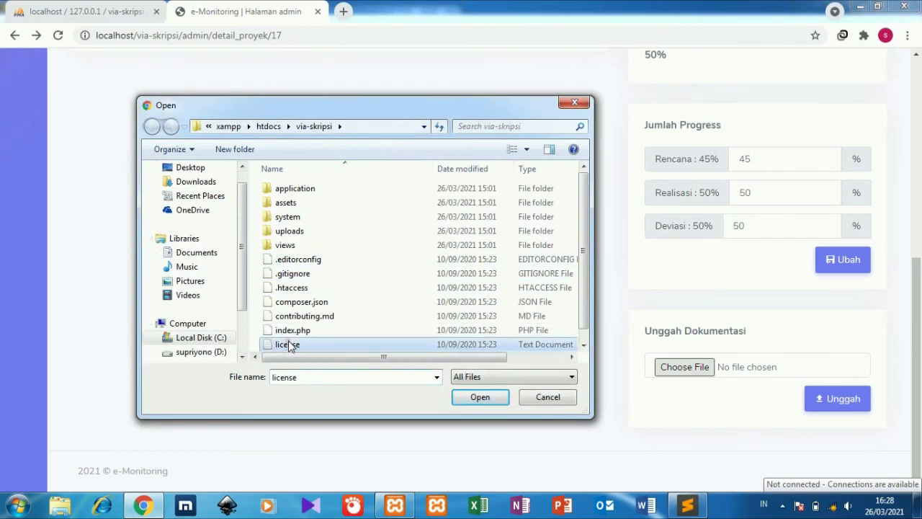
pyautogui.click(480, 403)
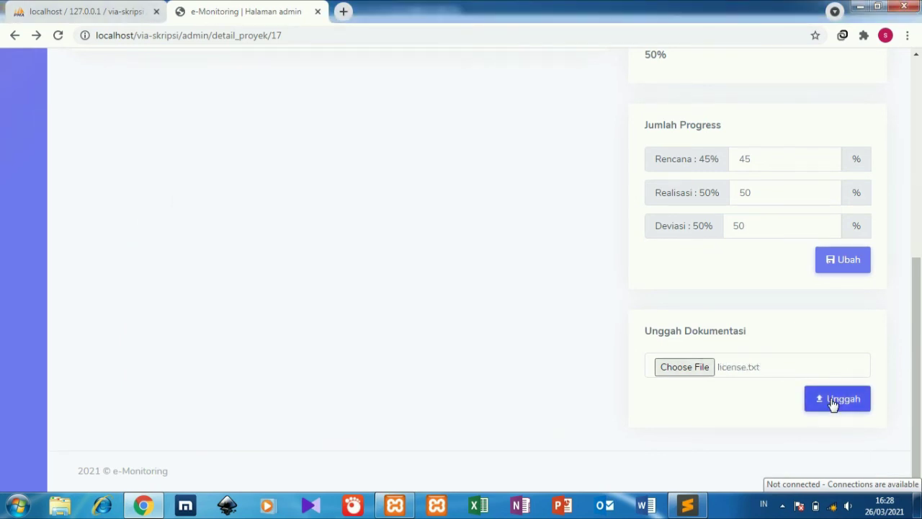
pyautogui.click(833, 404)
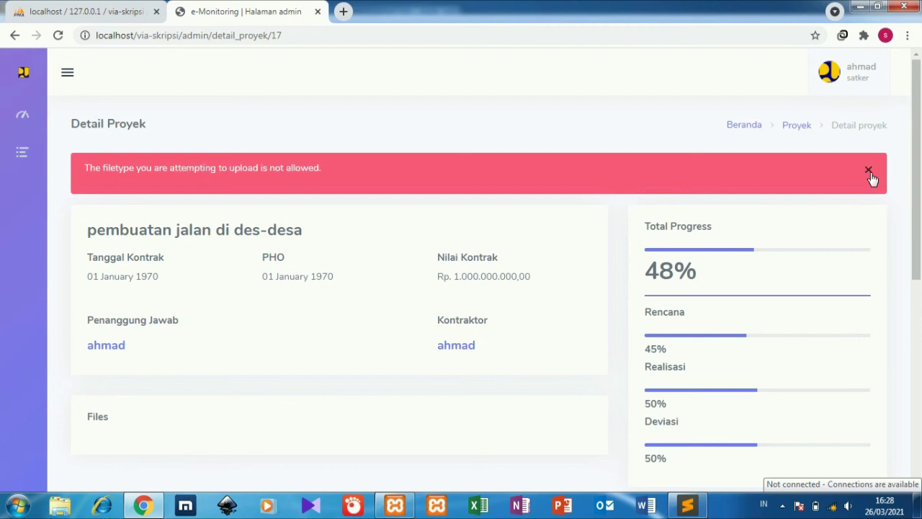
pyautogui.click(868, 170)
pyautogui.moveTo(921, 180); pyautogui.dragTo(921, 306)
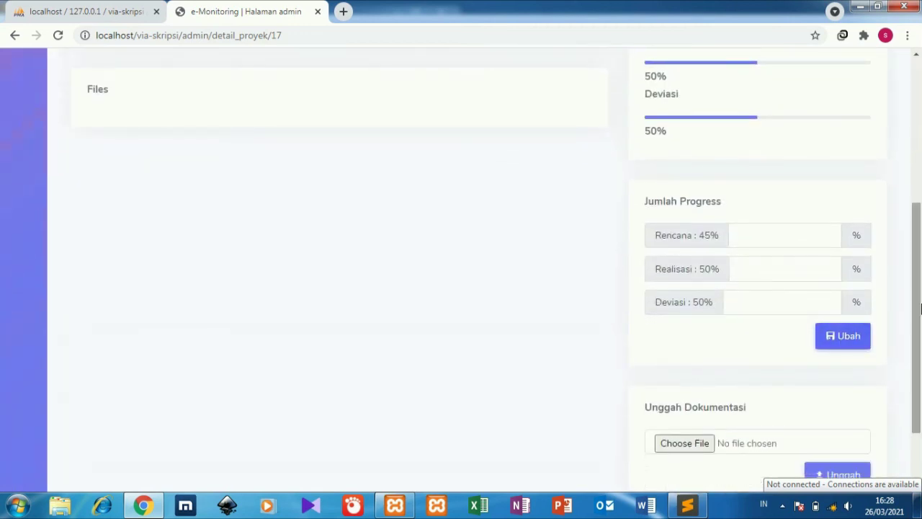
pyautogui.scroll(-2, 656, 319)
# Choose artikel 16 PDF from the Music library and upload it with Unggah.
pyautogui.click(678, 351)
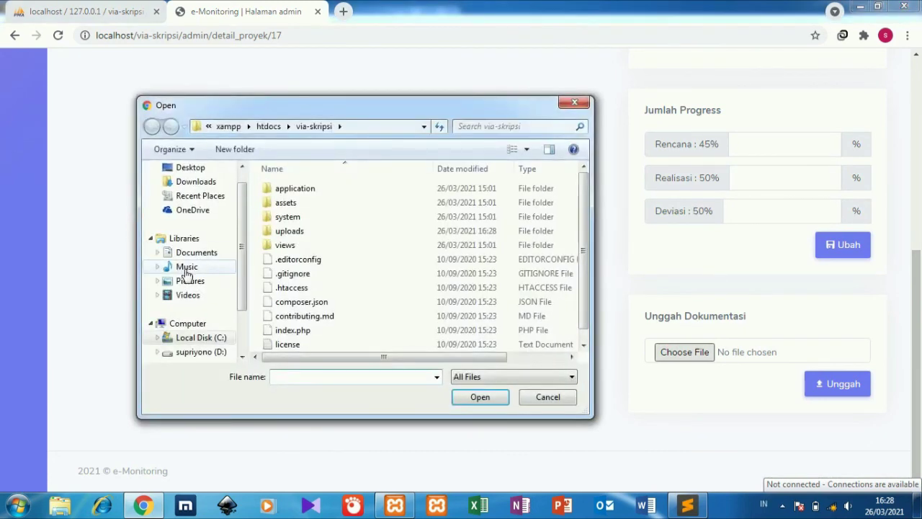
pyautogui.click(186, 268)
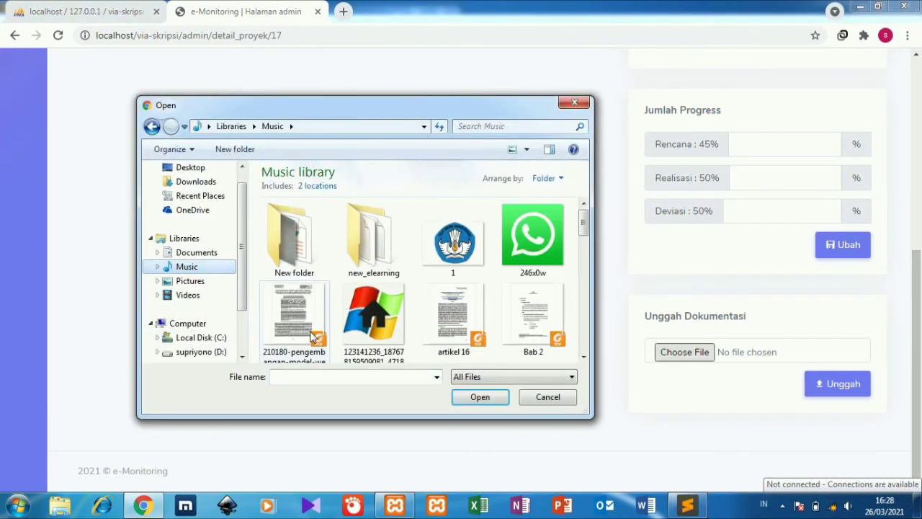
pyautogui.click(469, 325)
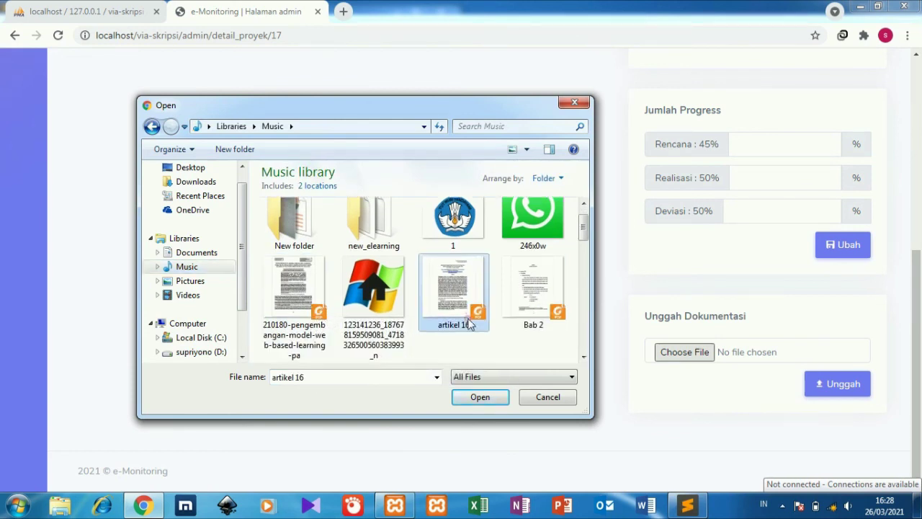
pyautogui.click(478, 397)
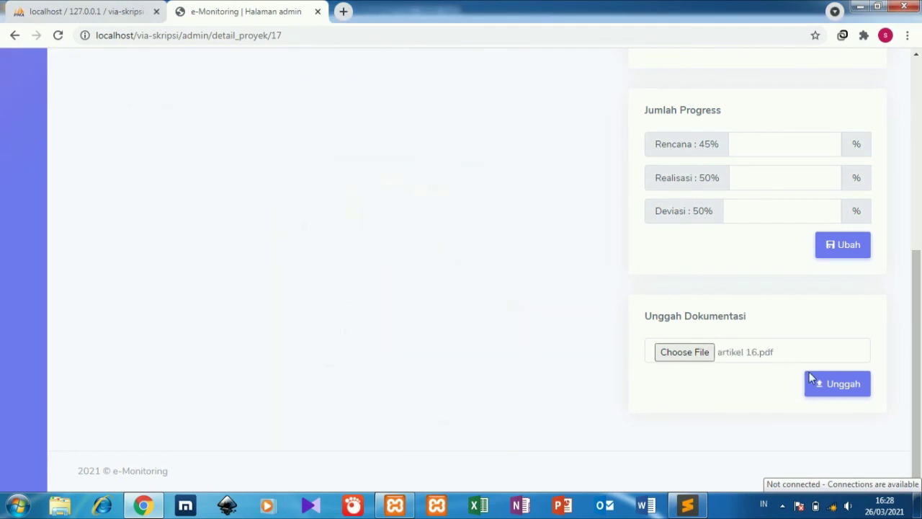
pyautogui.click(816, 384)
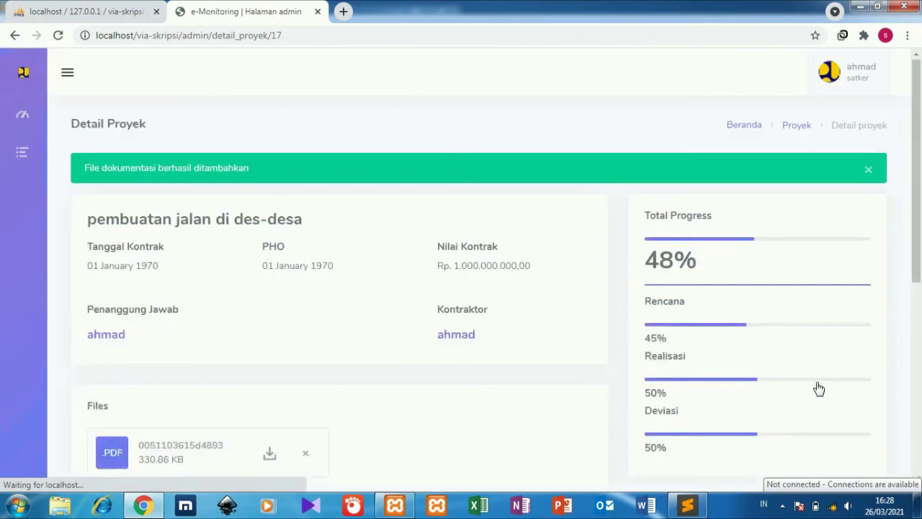
# Upload the image 1.png as project documentation.
pyautogui.moveTo(919, 170); pyautogui.dragTo(876, 358)
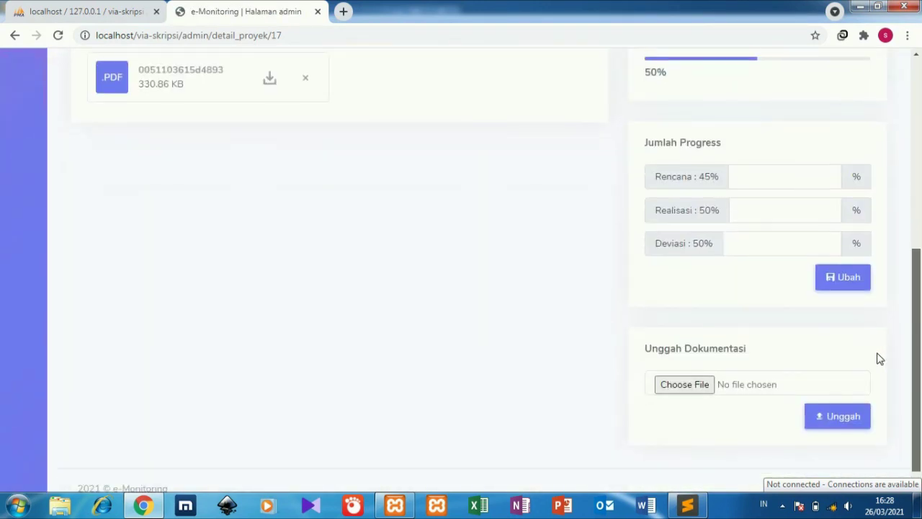
pyautogui.click(702, 389)
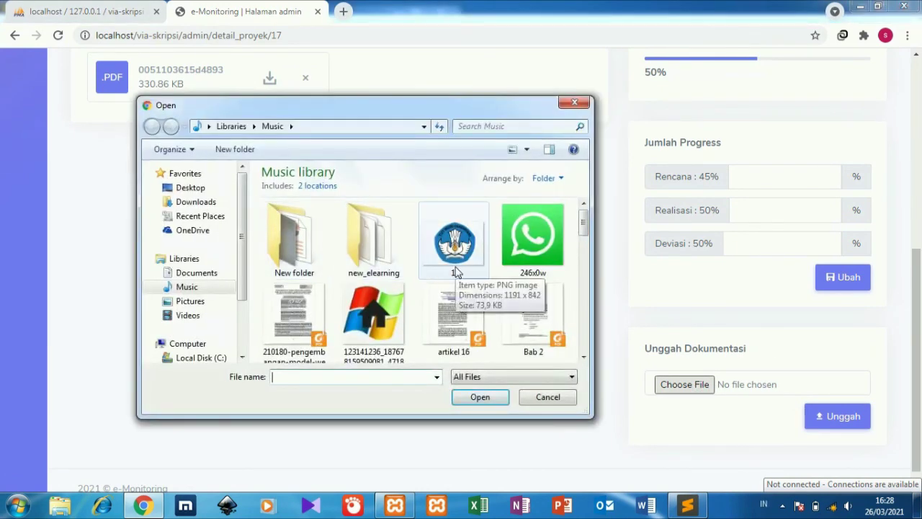
pyautogui.click(455, 271)
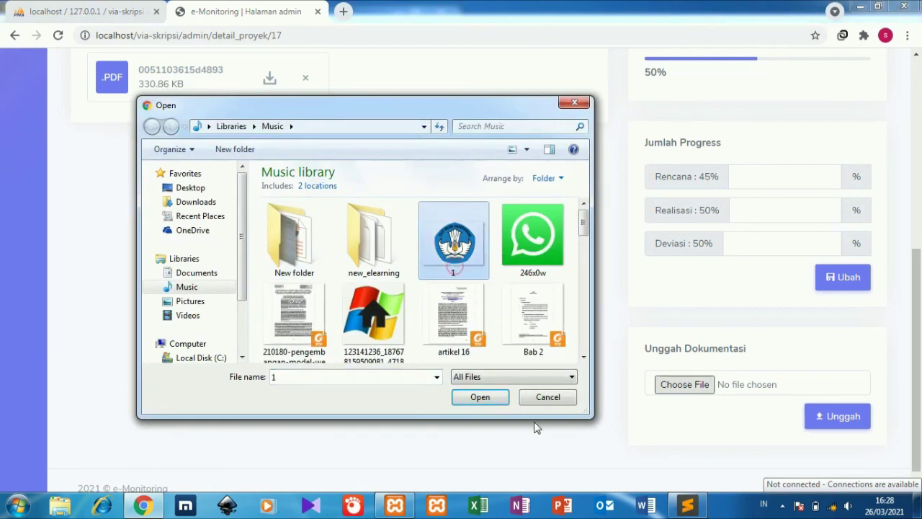
pyautogui.click(497, 392)
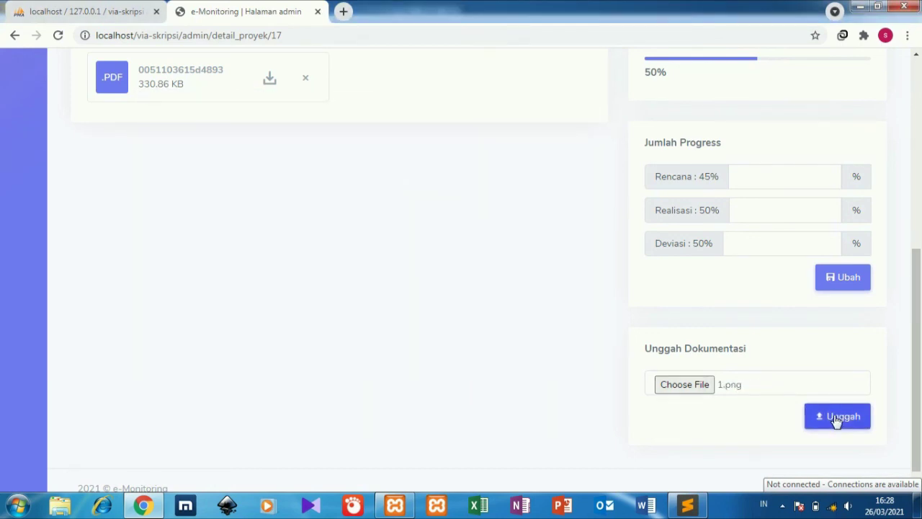
pyautogui.click(837, 418)
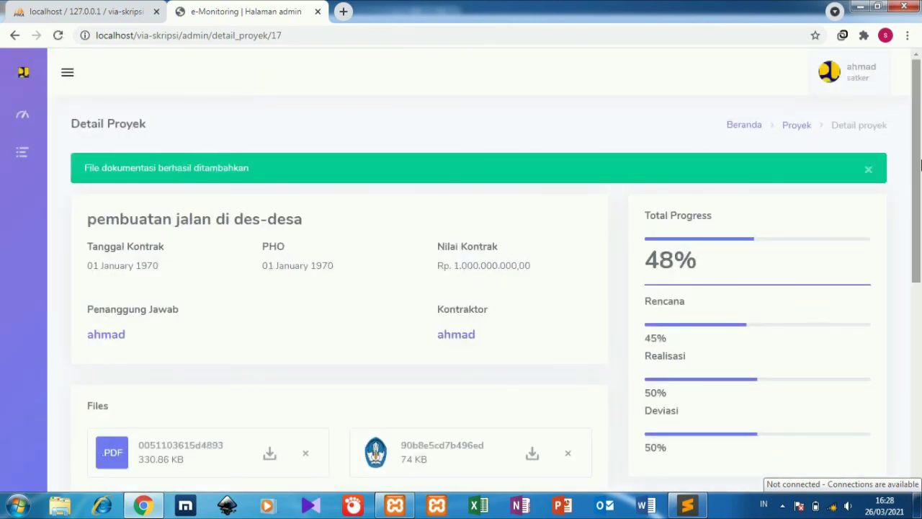
# Upload the Windows-logo JPG 123141236 as project documentation.
pyautogui.scroll(-2, 920, 242)
pyautogui.moveTo(921, 241); pyautogui.dragTo(909, 328)
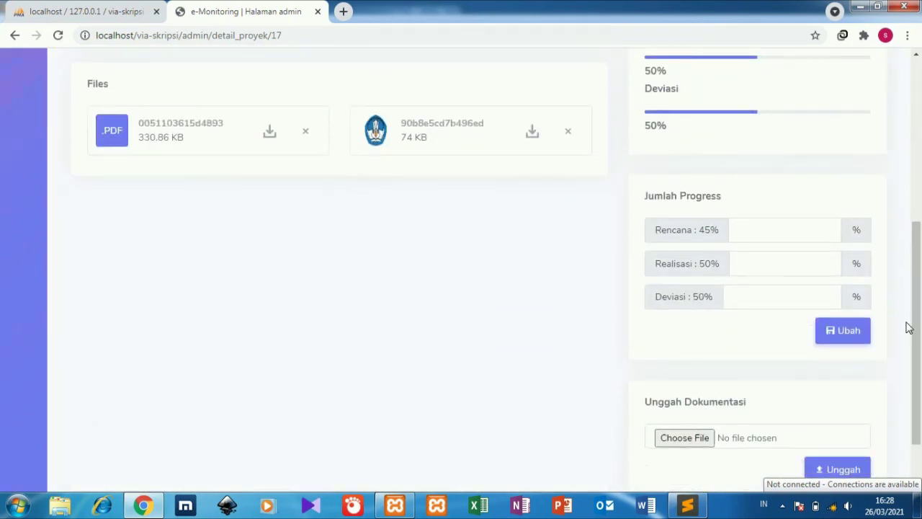
pyautogui.click(686, 439)
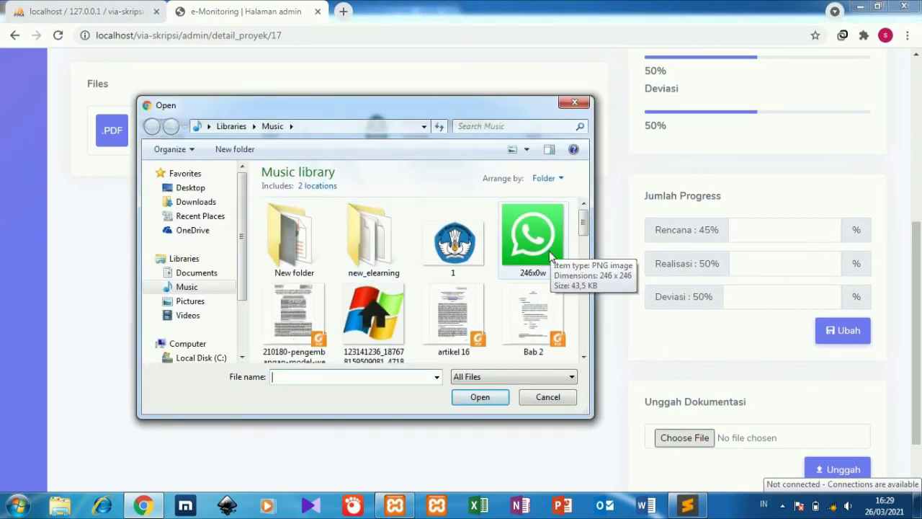
pyautogui.click(373, 317)
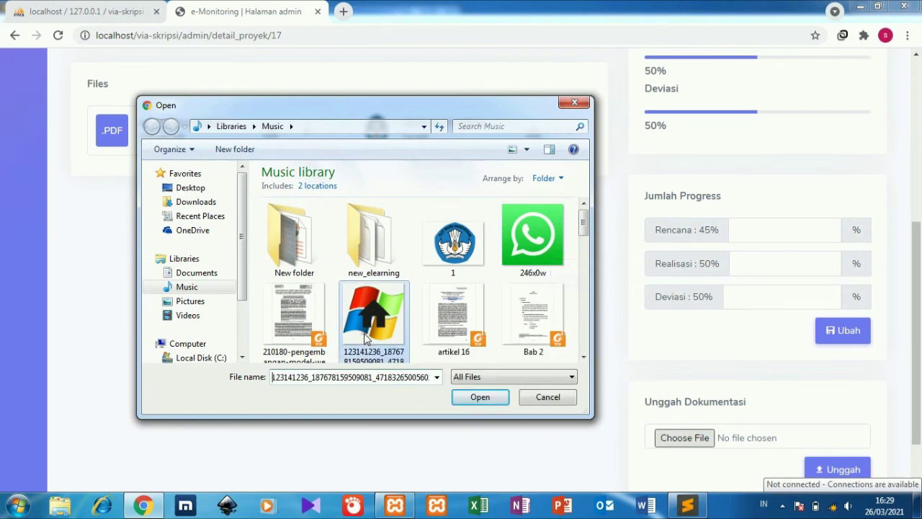
pyautogui.click(477, 399)
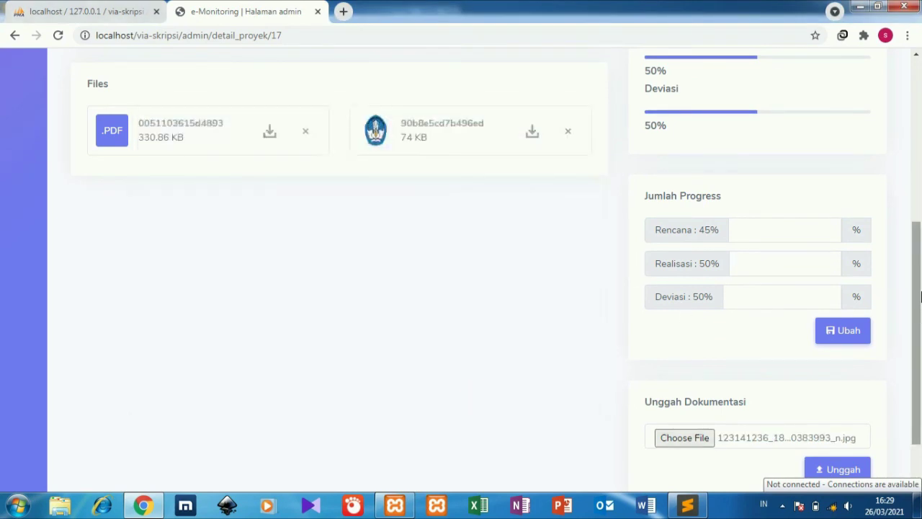
pyautogui.moveTo(916, 258); pyautogui.dragTo(916, 289)
pyautogui.click(816, 397)
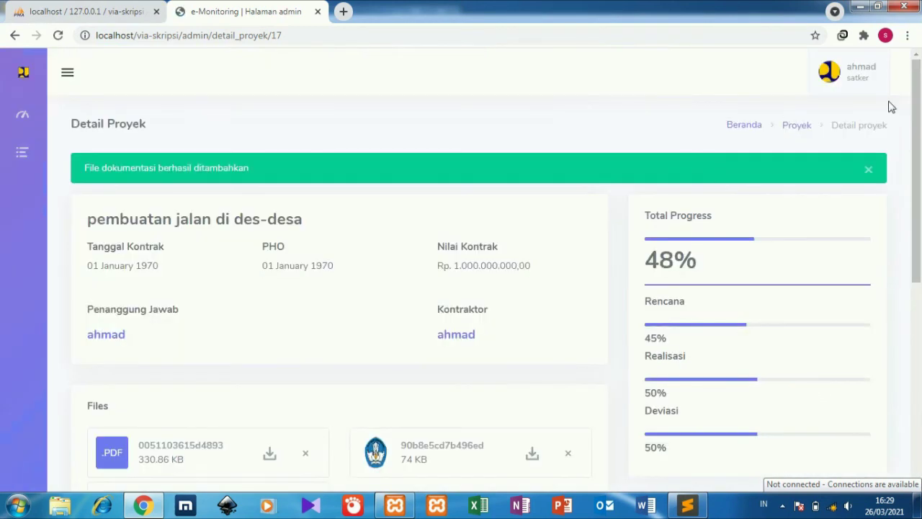
# Close the green upload success alert and return to the phpMyAdmin page.
pyautogui.moveTo(919, 88); pyautogui.dragTo(918, 115)
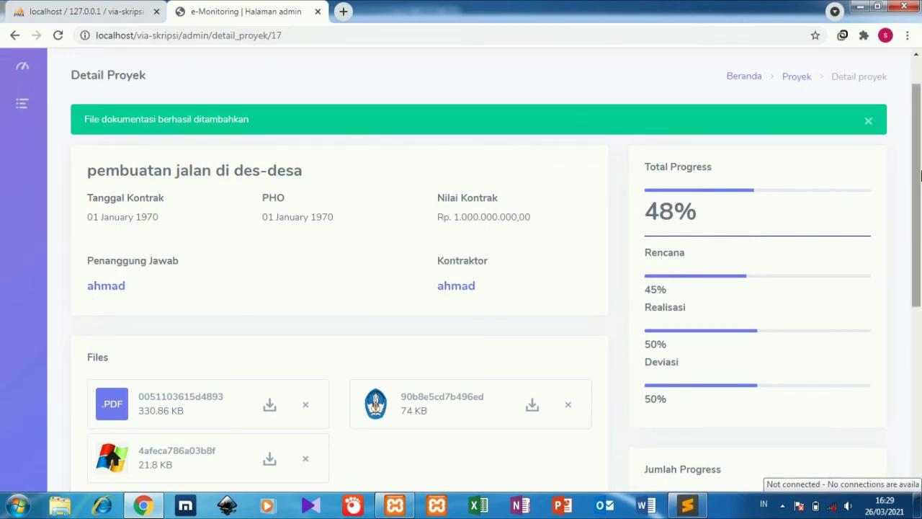
pyautogui.scroll(1, 914, 151)
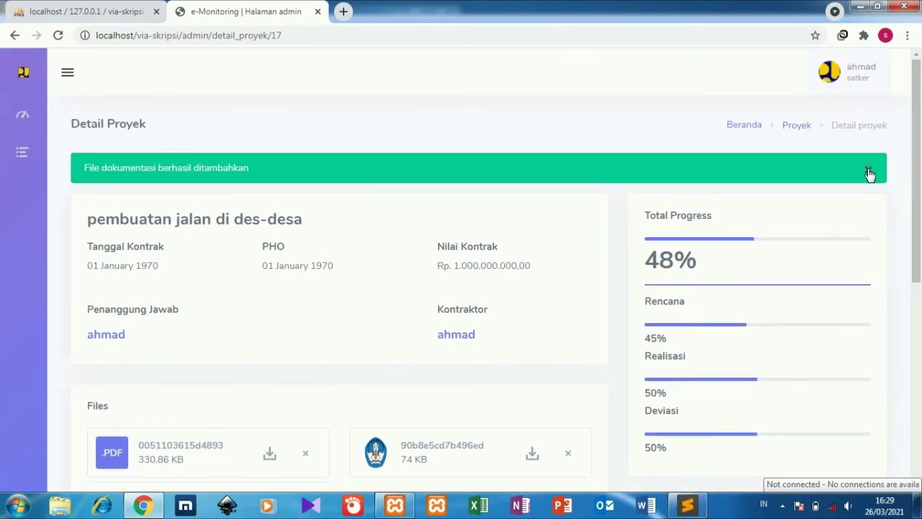
pyautogui.click(869, 174)
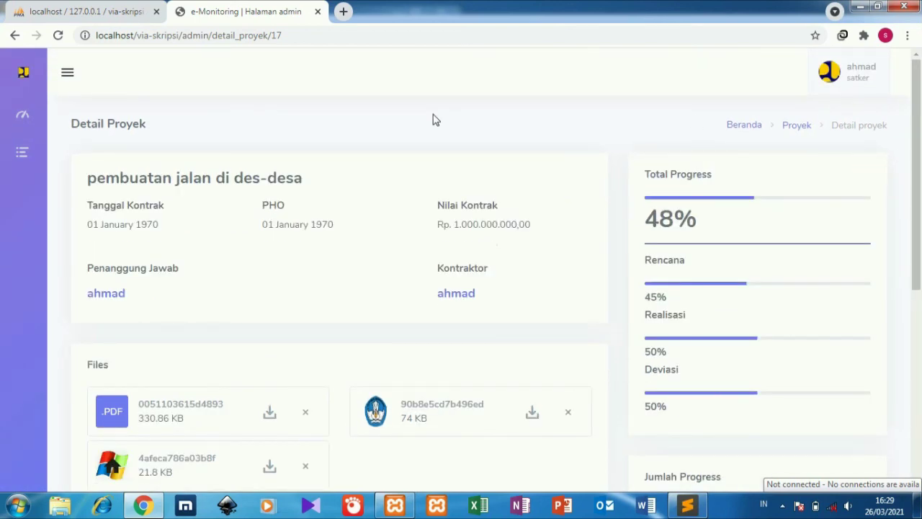
pyautogui.click(85, 9)
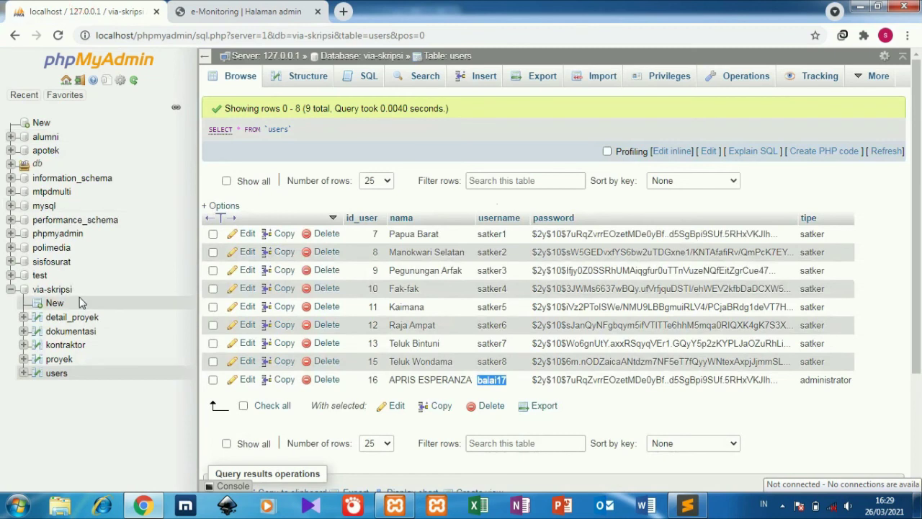
pyautogui.click(66, 345)
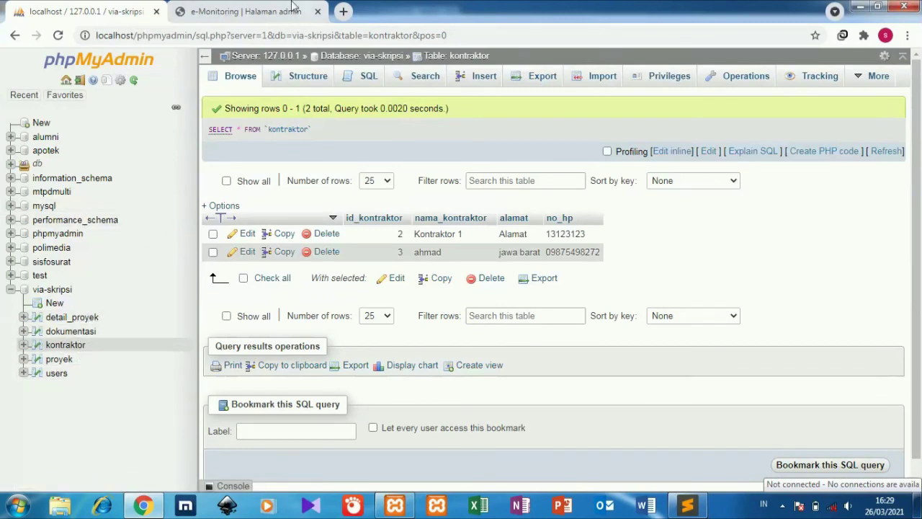
pyautogui.click(315, 4)
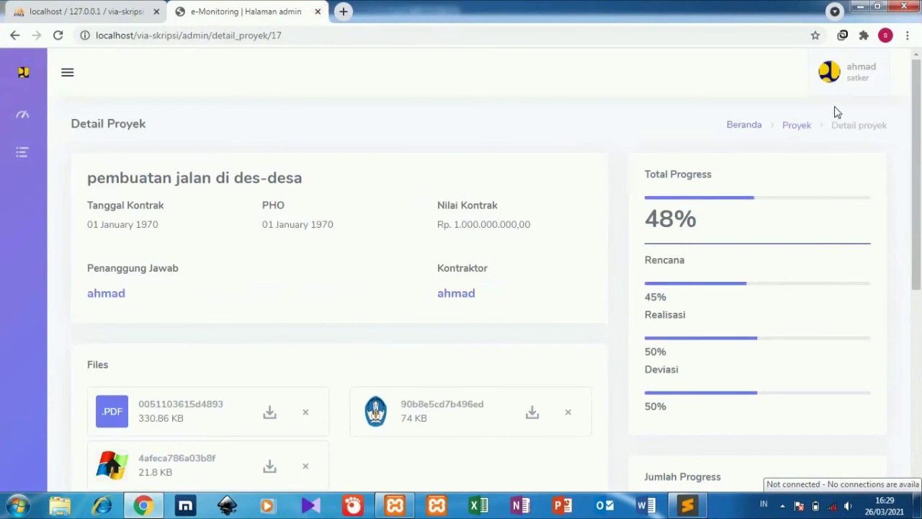
# Go to the Beranda home page from the sidebar.
pyautogui.click(856, 87)
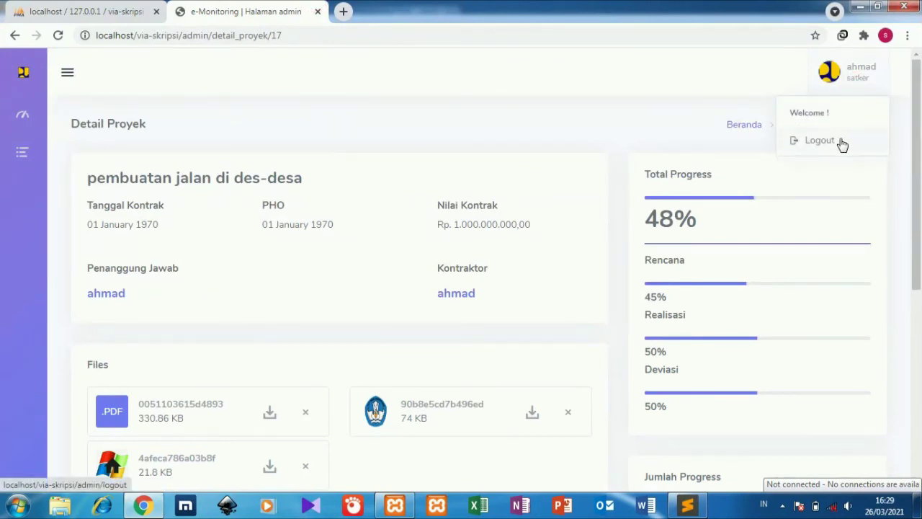
pyautogui.moveTo(6, 130)
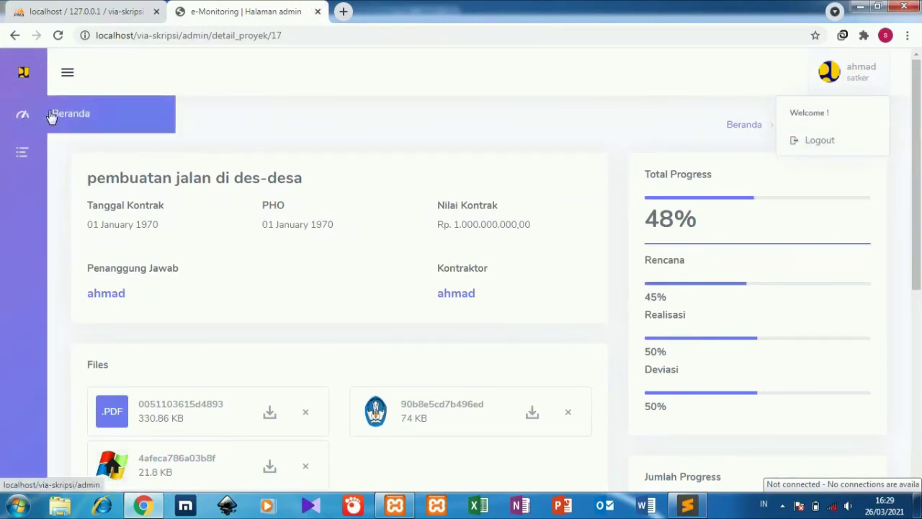
pyautogui.click(51, 115)
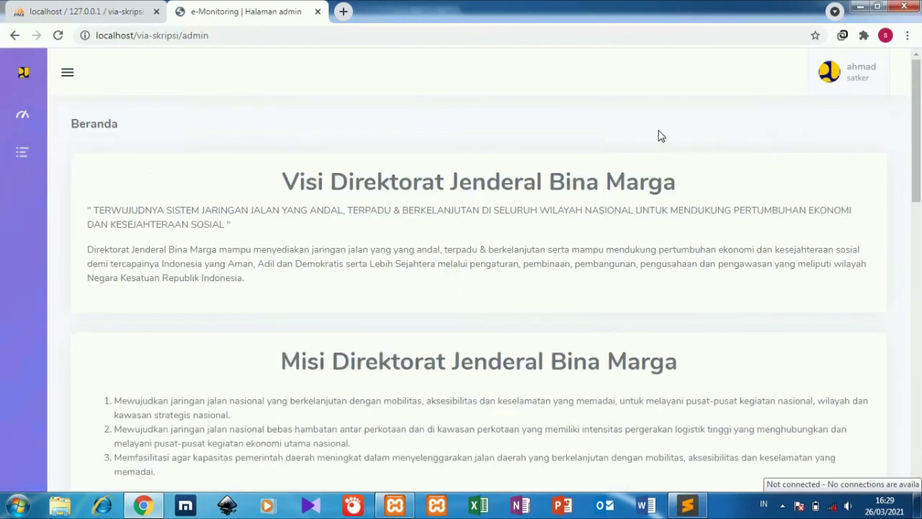
pyautogui.moveTo(915, 151)
pyautogui.mouseDown()
pyautogui.moveTo(901, 392)
pyautogui.moveTo(909, 148)
pyautogui.mouseUp()
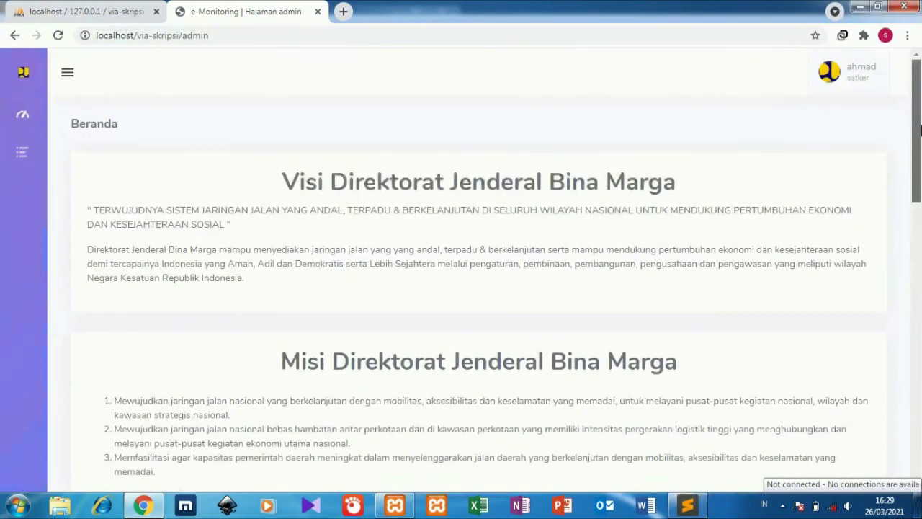
# Log out of e-Monitoring through the profile dropdown.
pyautogui.click(878, 56)
pyautogui.click(837, 143)
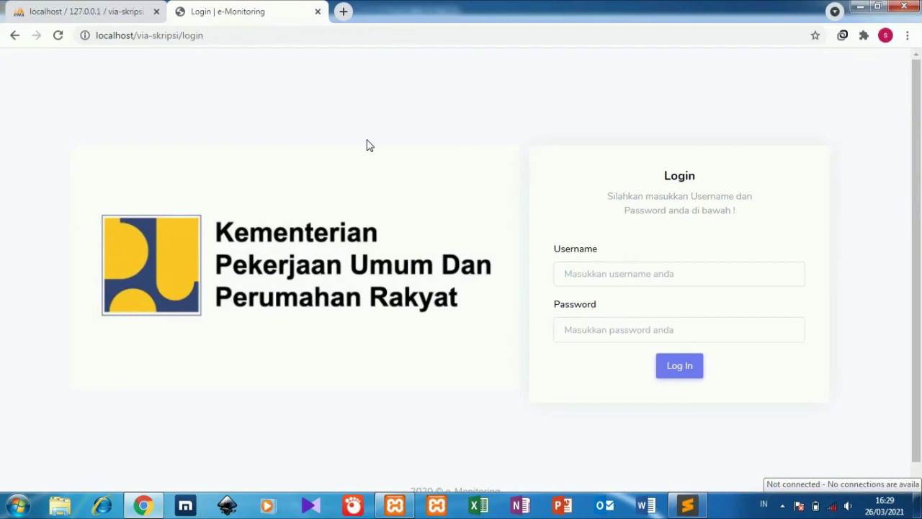
pyautogui.click(367, 145)
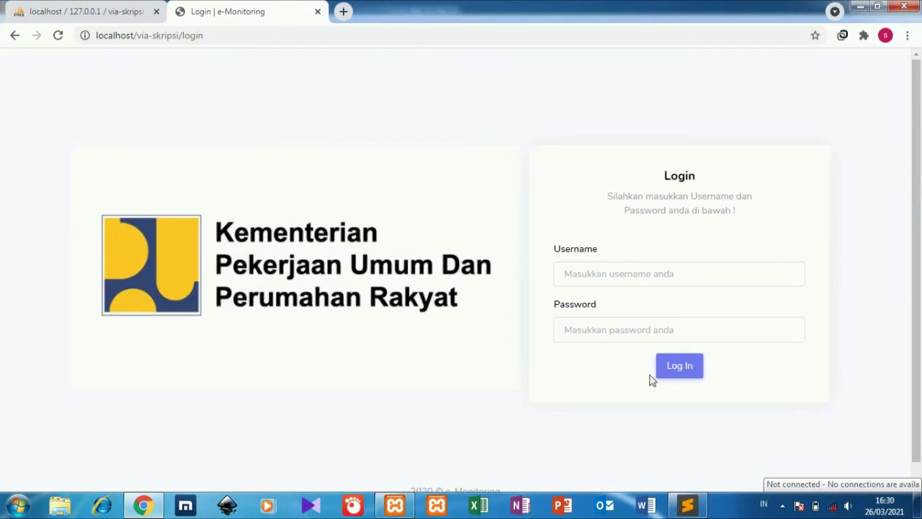